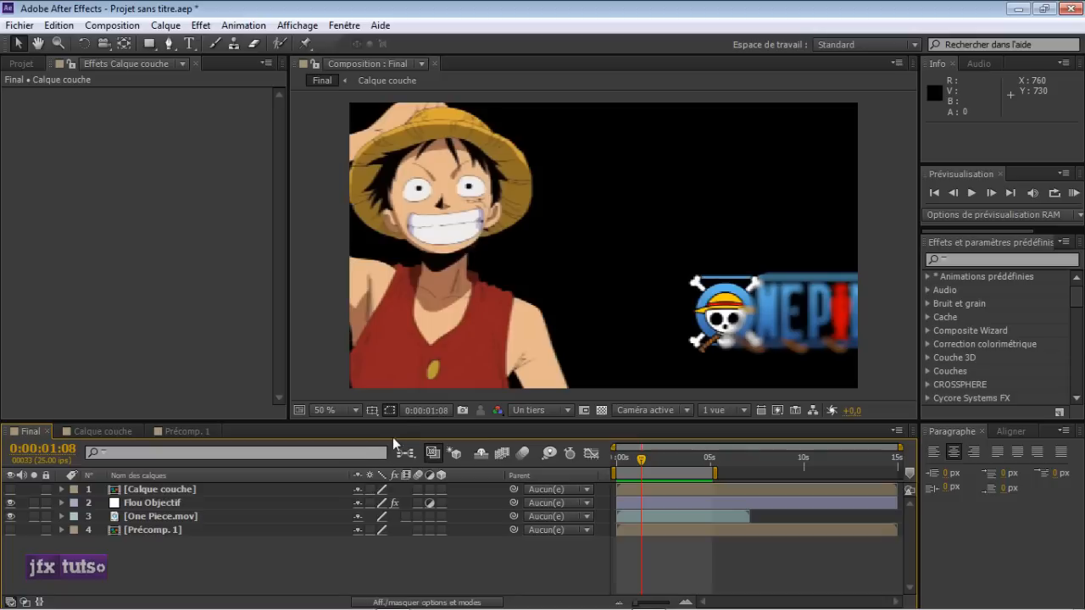
- Set the composition preview resolution to Intégrale and move the current time to 0:00:01:03
{"action": "left_click_drag", "start_coordinate": [402, 421], "coordinate": [364, 415]}
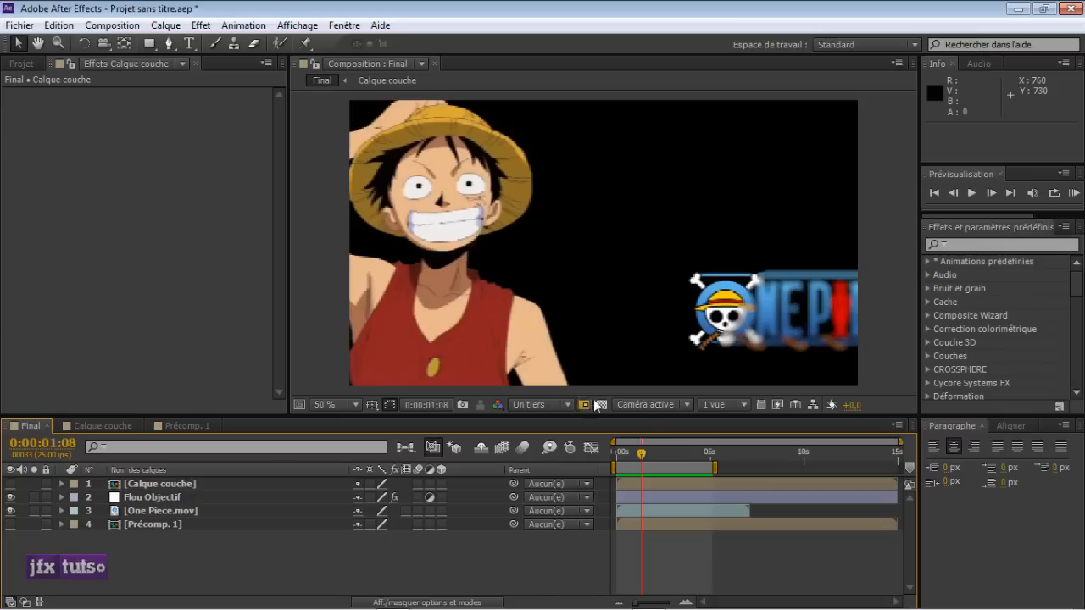
{"action": "left_click", "coordinate": [539, 405]}
{"action": "left_click", "coordinate": [553, 447]}
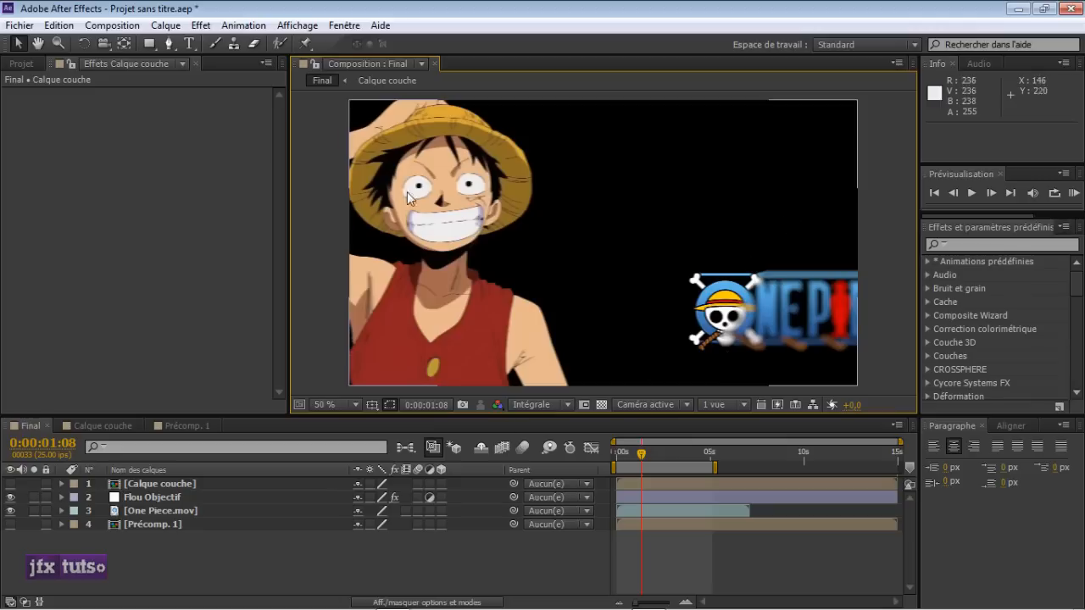
{"action": "mouse_move", "coordinate": [641, 455]}
{"action": "left_mouse_down"}
{"action": "mouse_move", "coordinate": [607, 457]}
{"action": "mouse_move", "coordinate": [622, 457]}
{"action": "left_mouse_up"}
{"action": "left_click", "coordinate": [637, 455]}
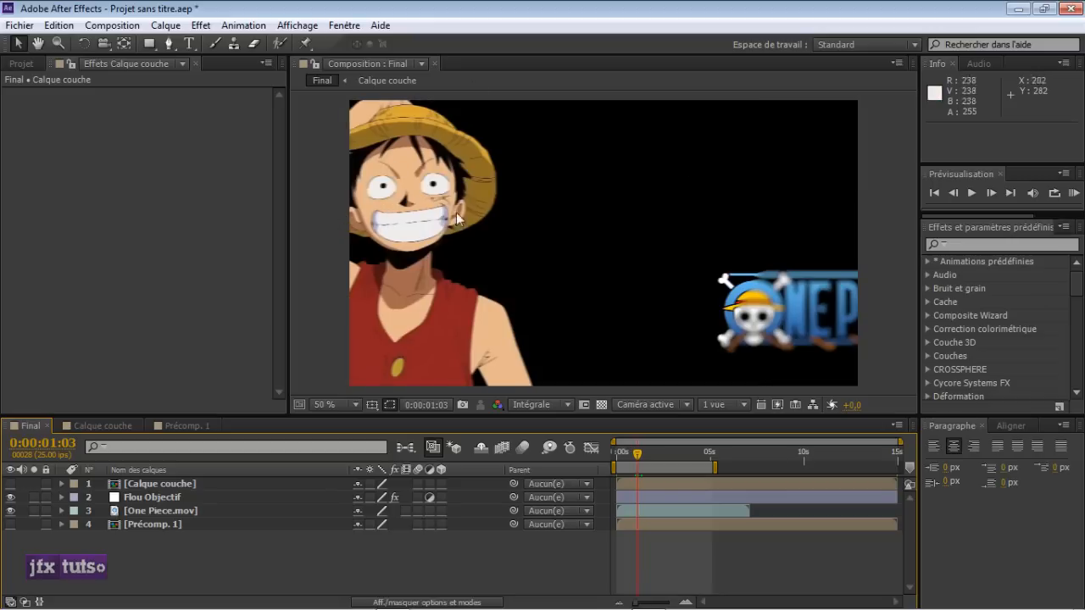
- Delete the Flou Objectif and Calque couche layers from the Final composition
{"action": "left_click", "coordinate": [144, 497]}
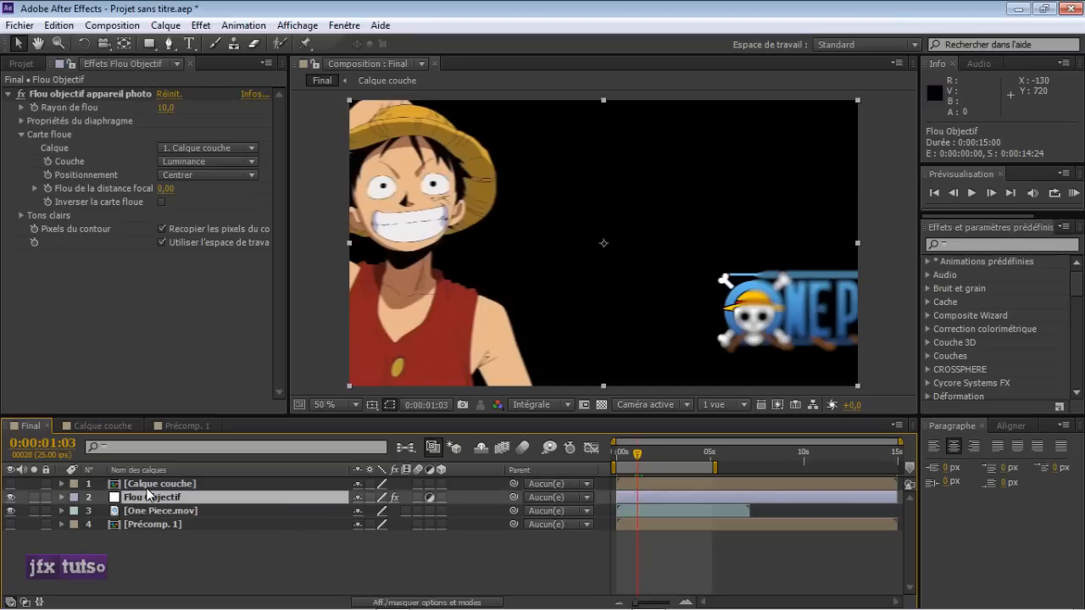
{"action": "left_click", "coordinate": [148, 490], "text": "ctrl"}
{"action": "key", "text": "Delete"}
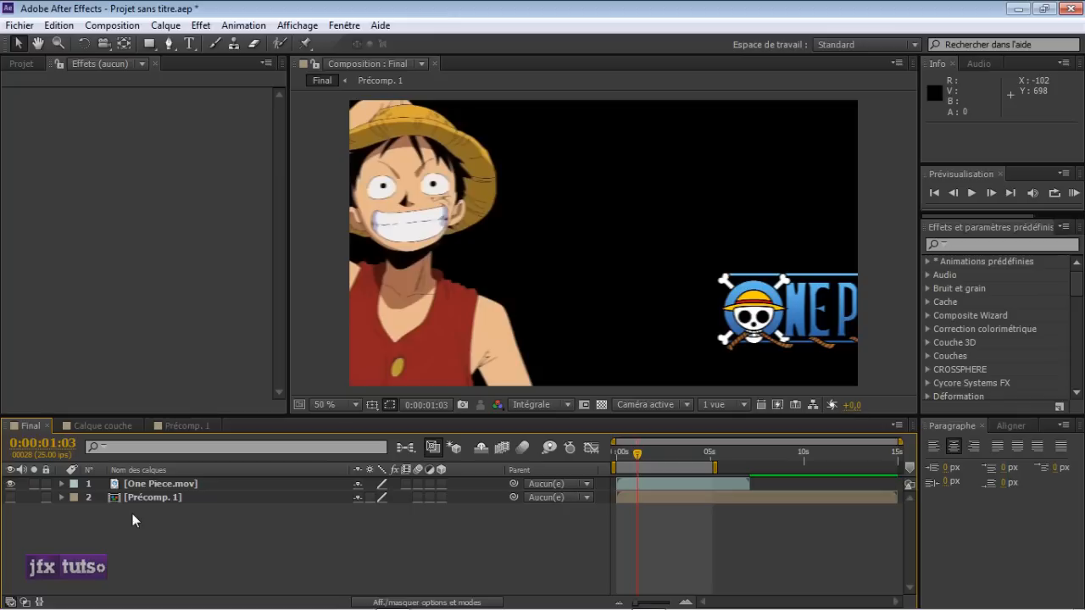
- Create a new adjustment layer in the Final composition and rename it Flou Objectif
{"action": "right_click", "coordinate": [159, 526]}
{"action": "mouse_move", "coordinate": [270, 408]}
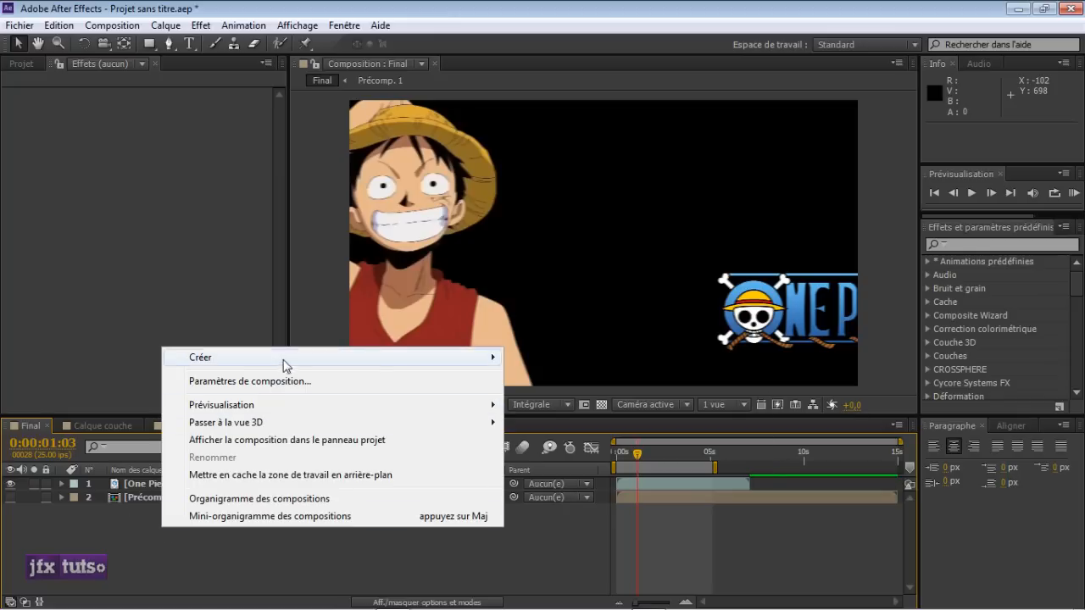
{"action": "mouse_move", "coordinate": [284, 359]}
{"action": "left_click", "coordinate": [574, 488]}
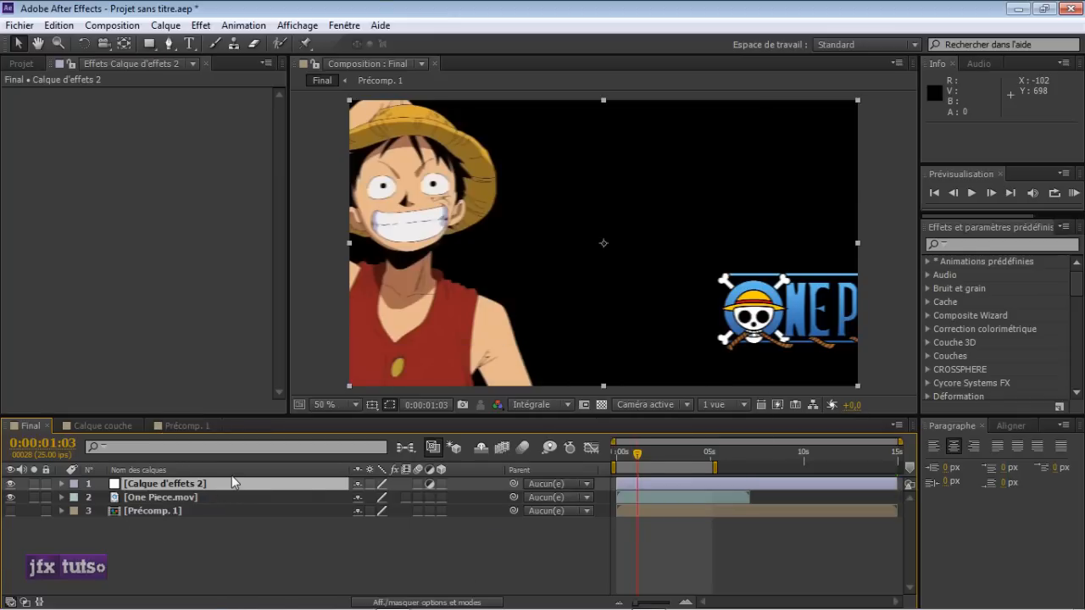
{"action": "key", "text": "Return"}
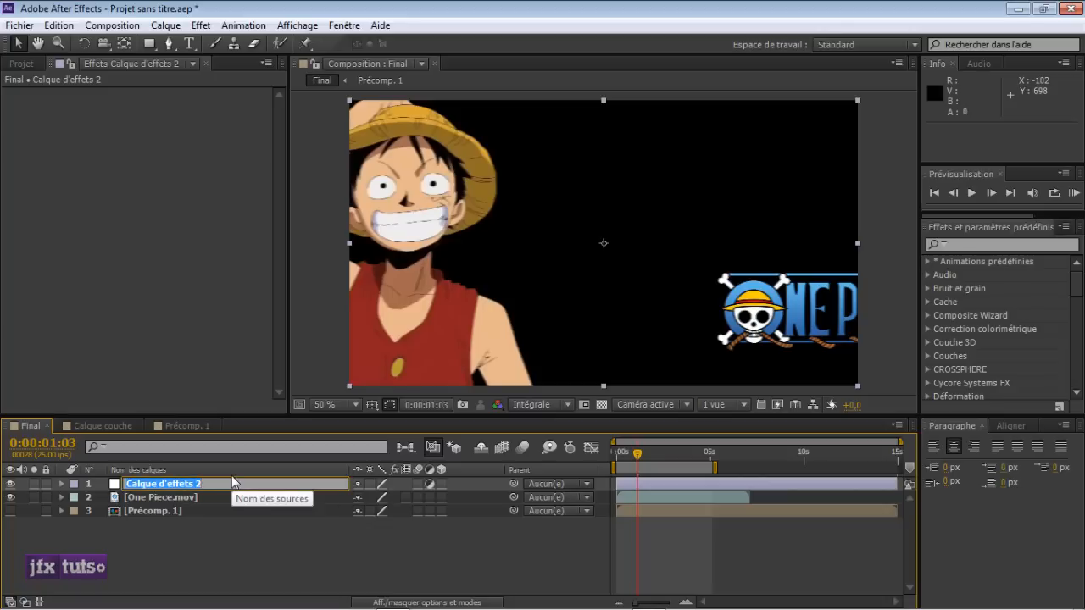
{"action": "type", "text": "Flou Objec"}
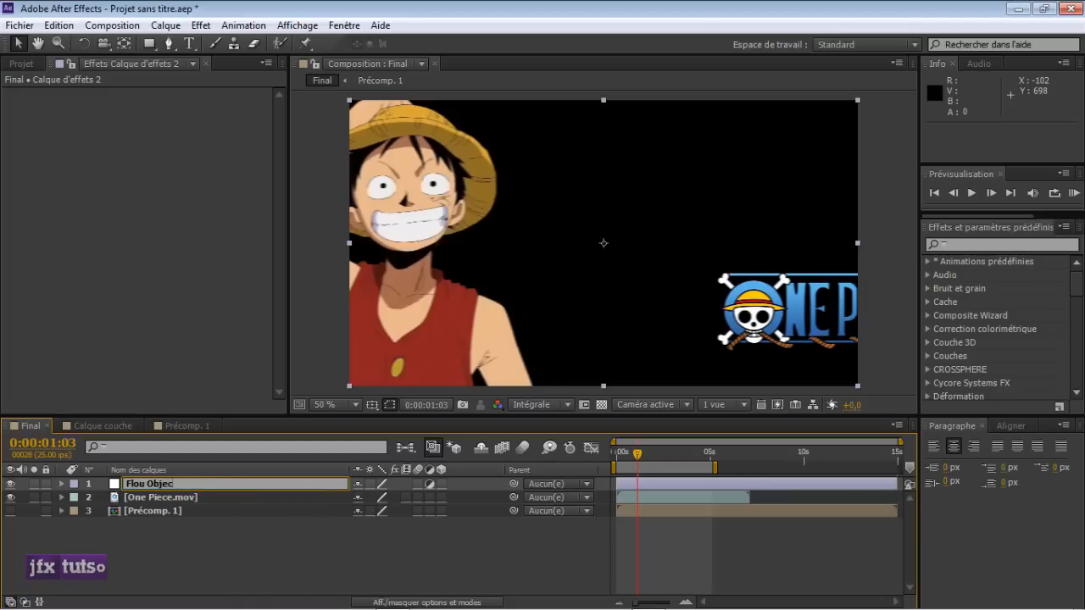
{"action": "type", "text": "tif"}
{"action": "key", "text": "Return"}
- Search the effects for "flou o" and apply Flou objectif appareil photo to the Flou Objectif layer
{"action": "left_click", "coordinate": [991, 244]}
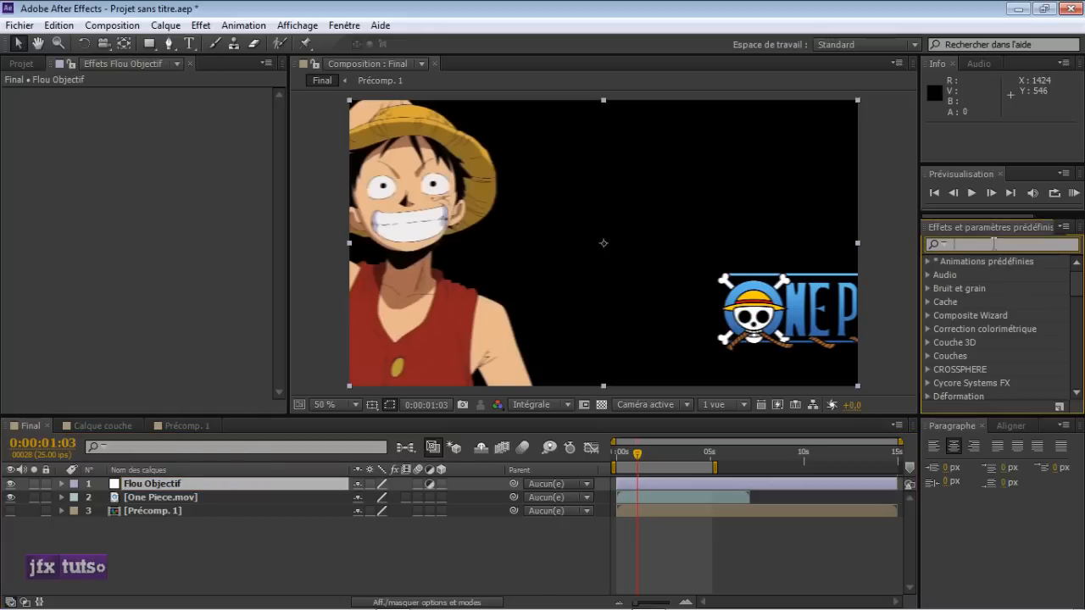
{"action": "type", "text": "flou"}
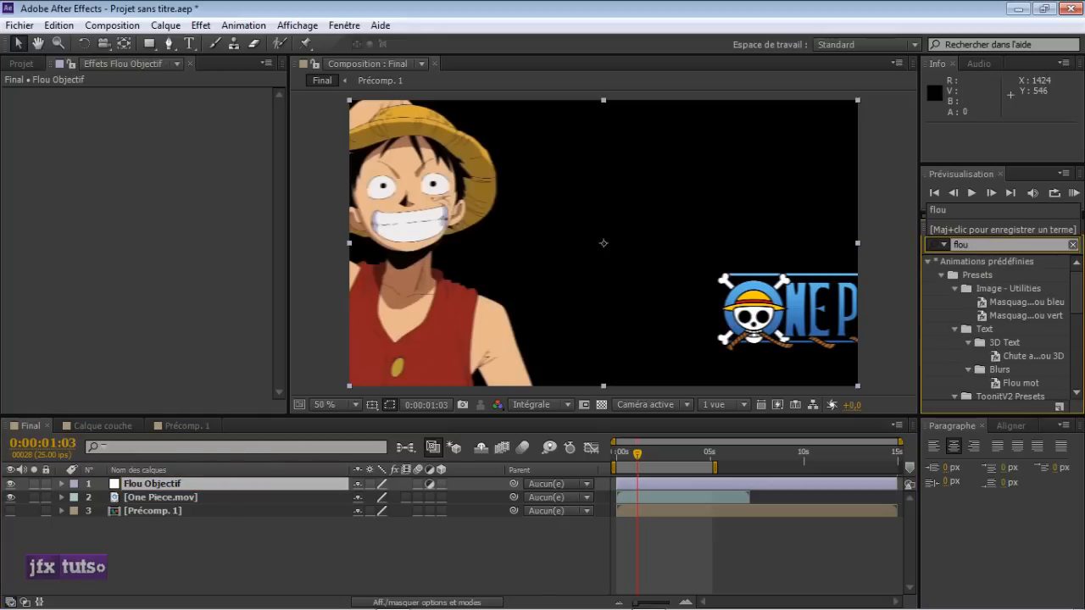
{"action": "type", "text": " o"}
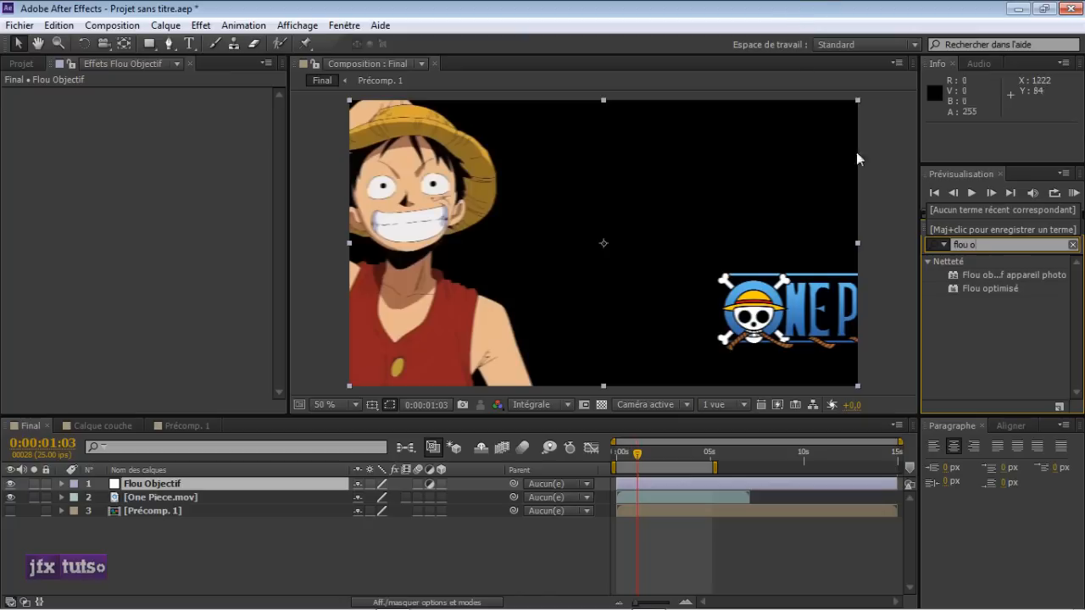
{"action": "double_click", "coordinate": [976, 276]}
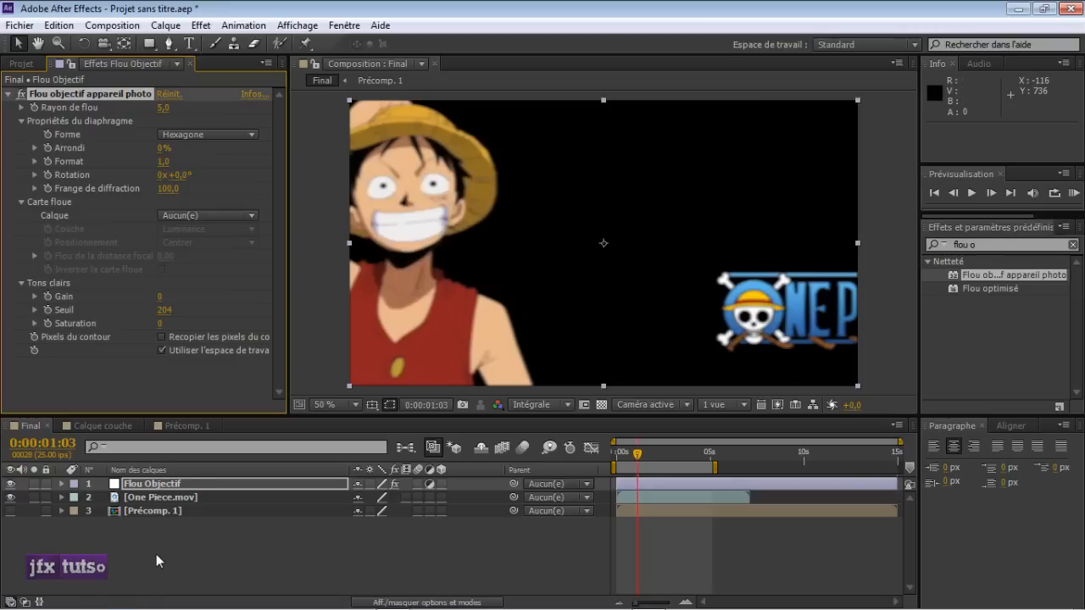
- Create a black solid named Layer Map at the composition's size
{"action": "key", "text": "ctrl+y"}
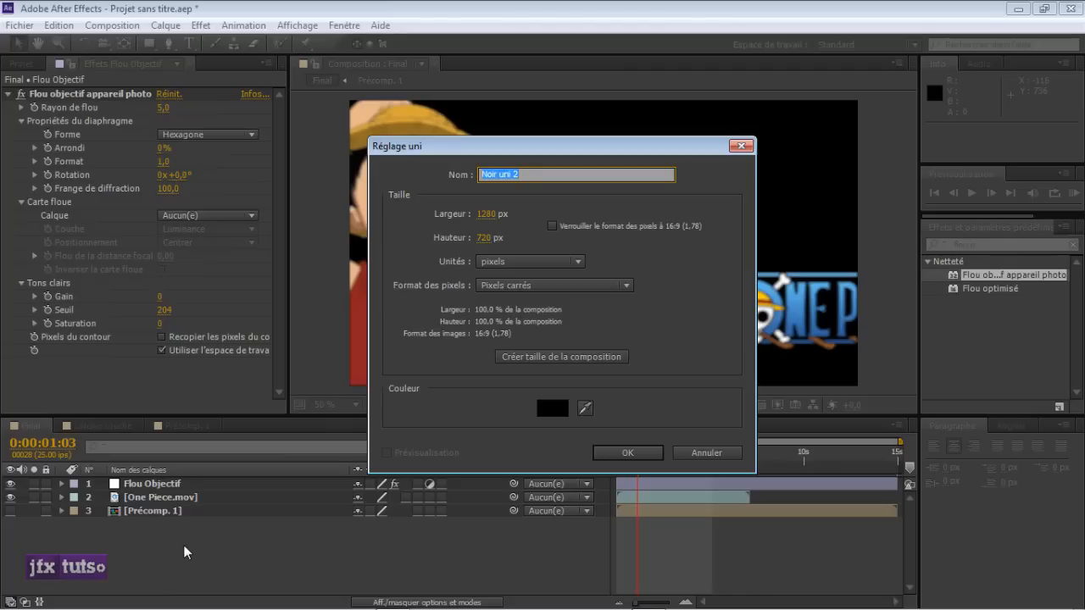
{"action": "type", "text": "Controler"}
{"action": "key", "text": "ctrl+a"}
{"action": "type", "text": "Layer Map"}
{"action": "left_click", "coordinate": [513, 358]}
{"action": "left_click", "coordinate": [617, 449]}
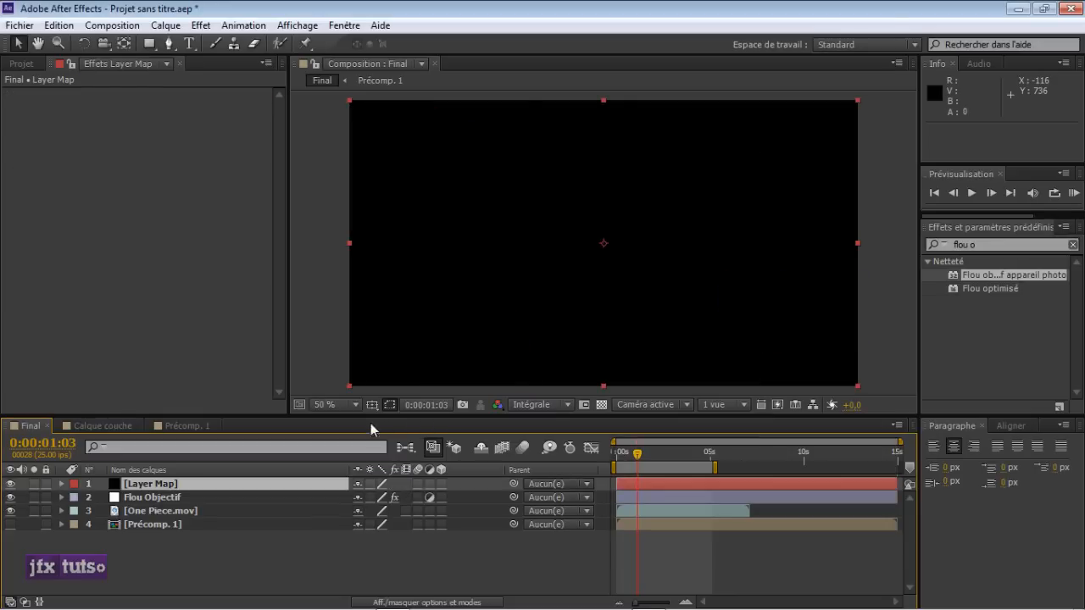
- Apply the Dégradé generation effect to the Layer Map solid
{"action": "right_click", "coordinate": [113, 132]}
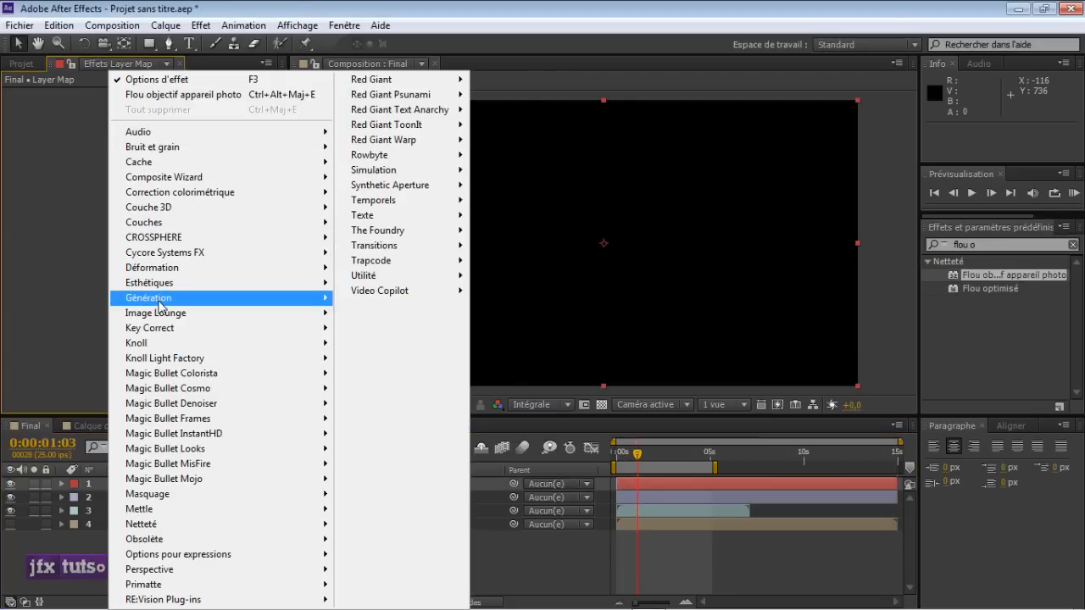
{"action": "mouse_move", "coordinate": [313, 298]}
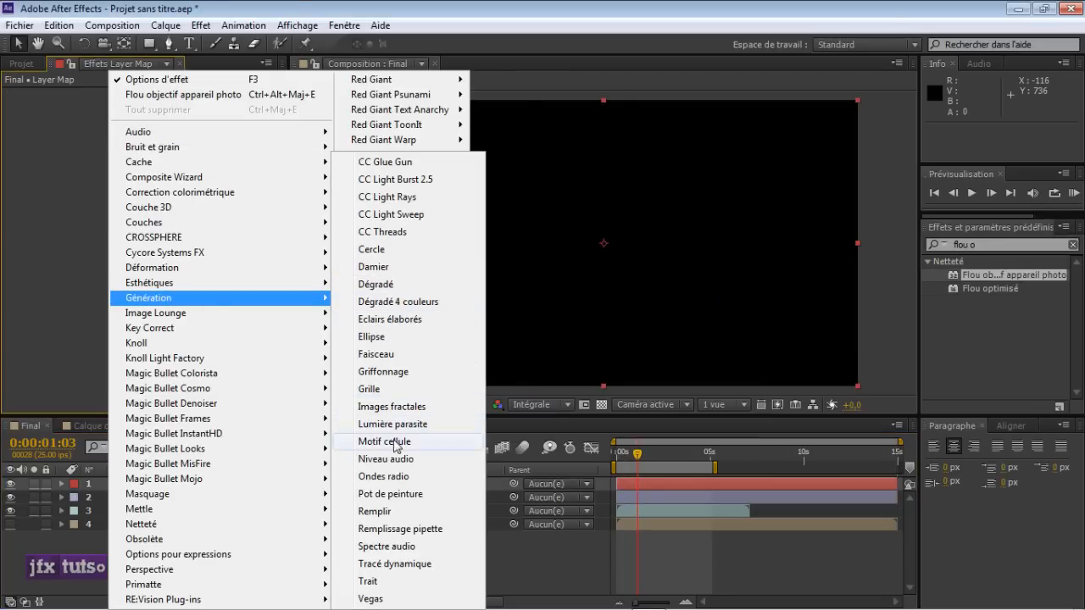
{"action": "left_click", "coordinate": [403, 285]}
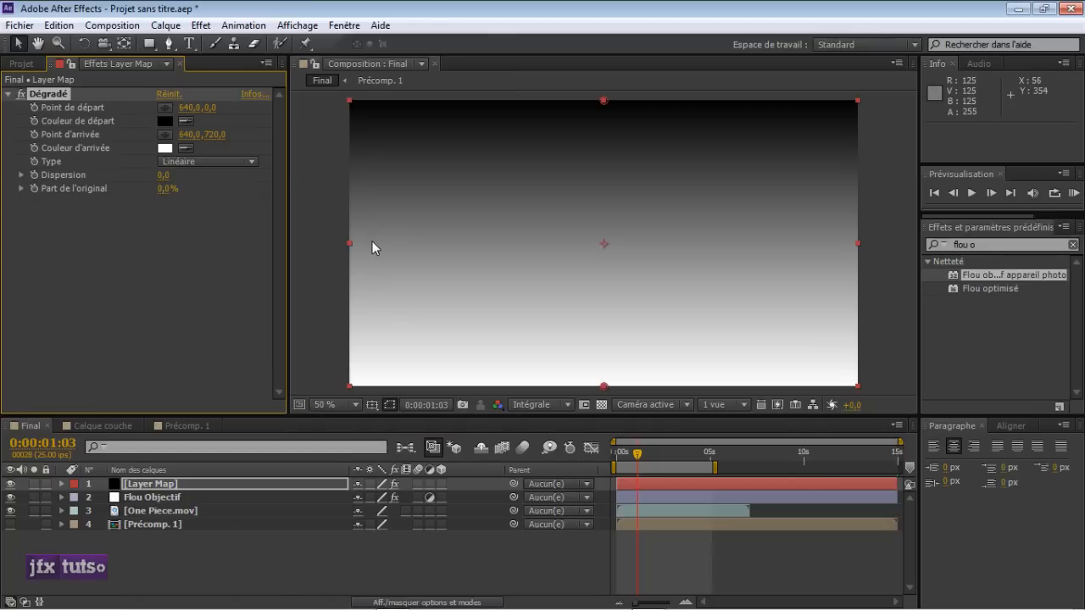
- Set the preview resolution to Un demi and reposition the gradient's start point to about 272, 500 and end point to about 274, 566
{"action": "left_click_drag", "start_coordinate": [605, 105], "coordinate": [603, 125]}
{"action": "left_click", "coordinate": [566, 404]}
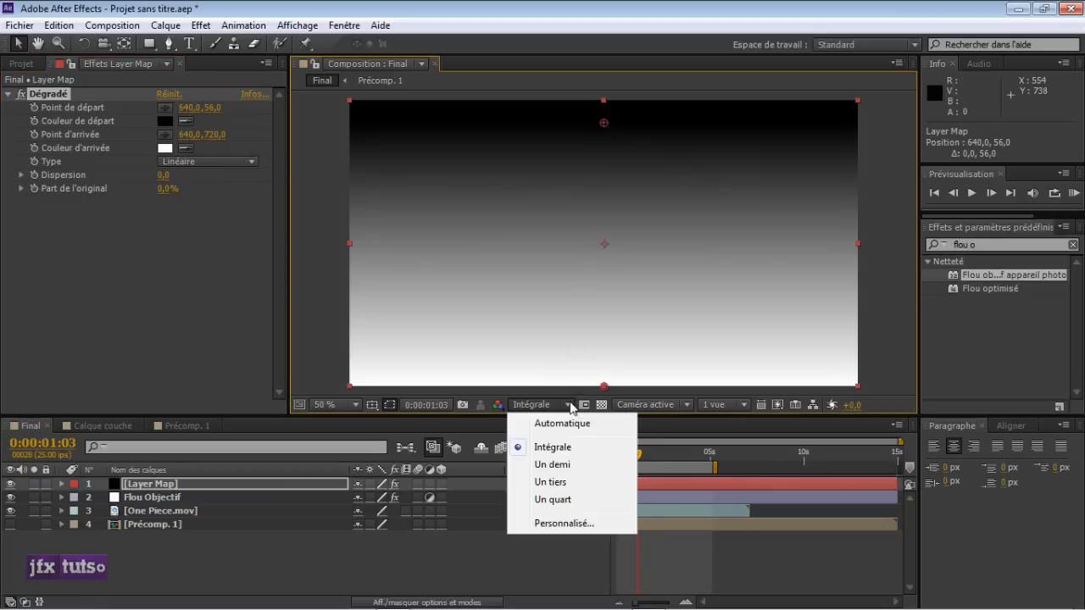
{"action": "left_click", "coordinate": [566, 464]}
{"action": "left_click_drag", "start_coordinate": [600, 125], "coordinate": [560, 321]}
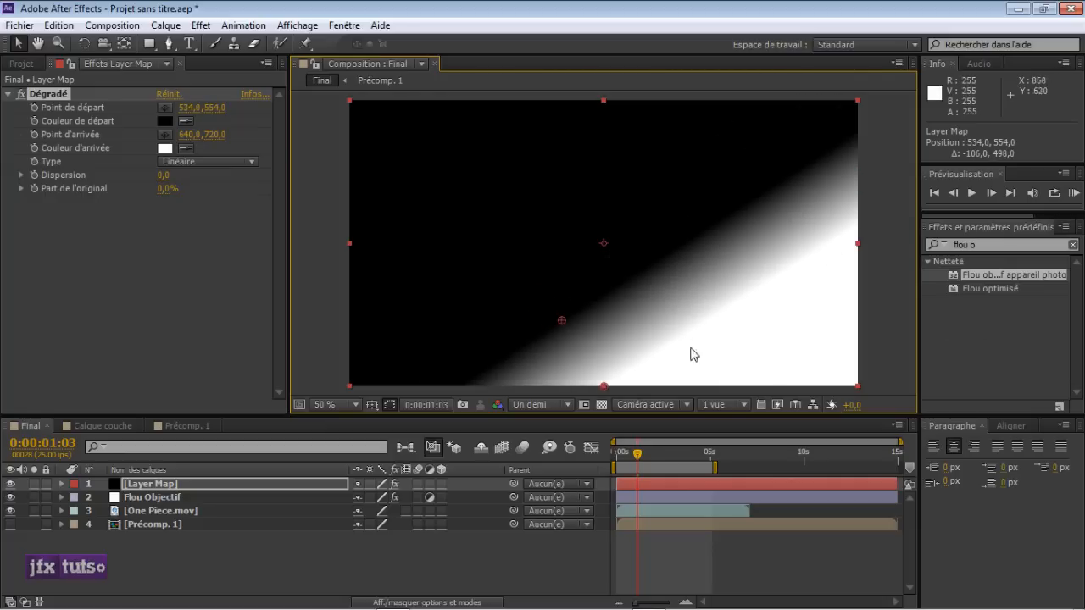
{"action": "left_click_drag", "start_coordinate": [563, 319], "coordinate": [672, 330]}
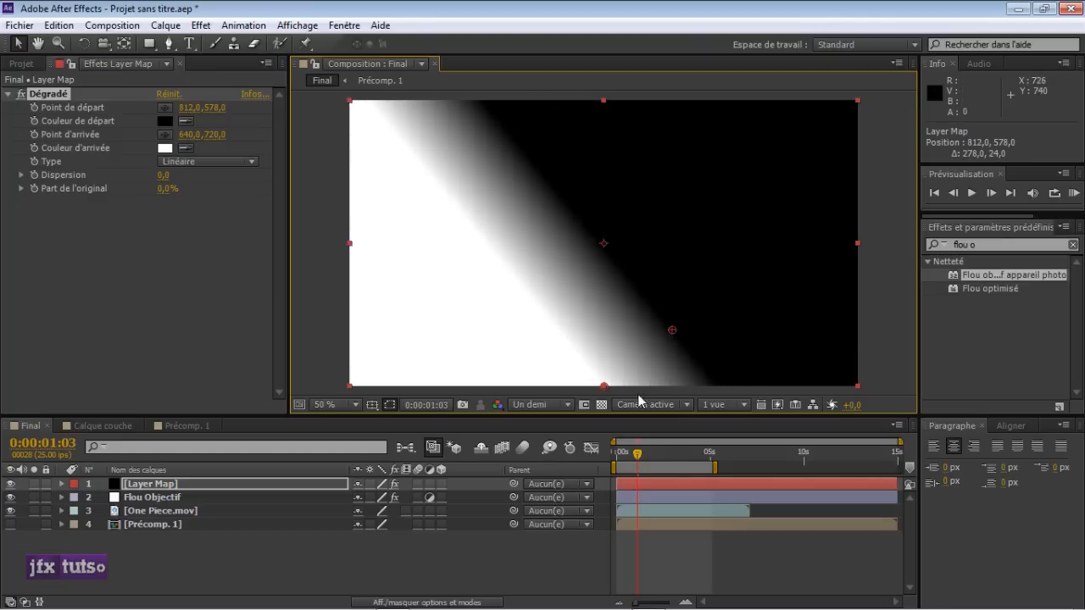
{"action": "left_click_drag", "start_coordinate": [601, 386], "coordinate": [409, 391]}
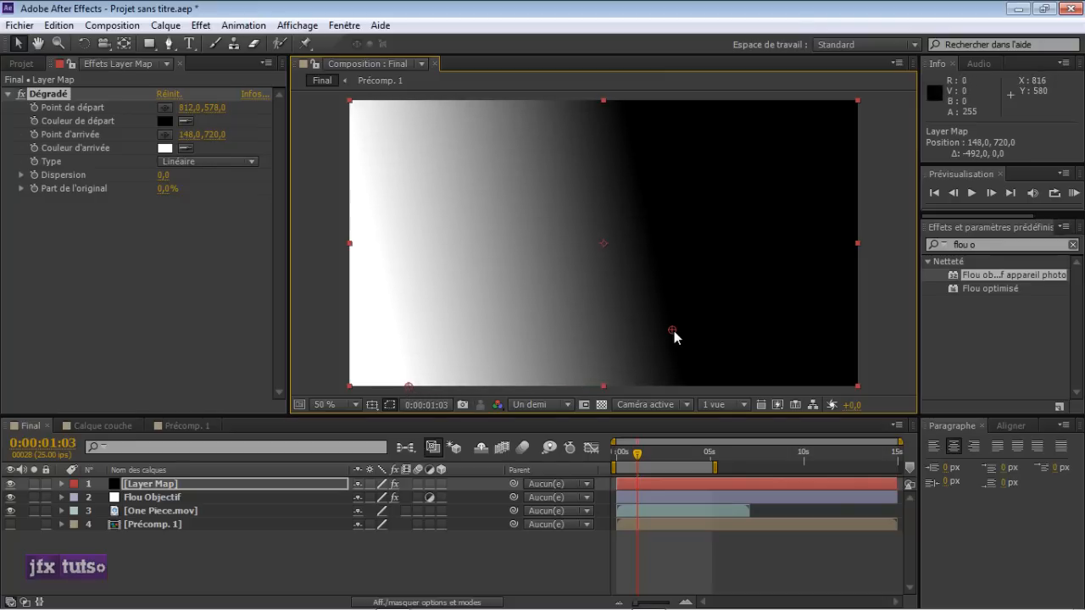
{"action": "left_click_drag", "start_coordinate": [672, 331], "coordinate": [511, 293]}
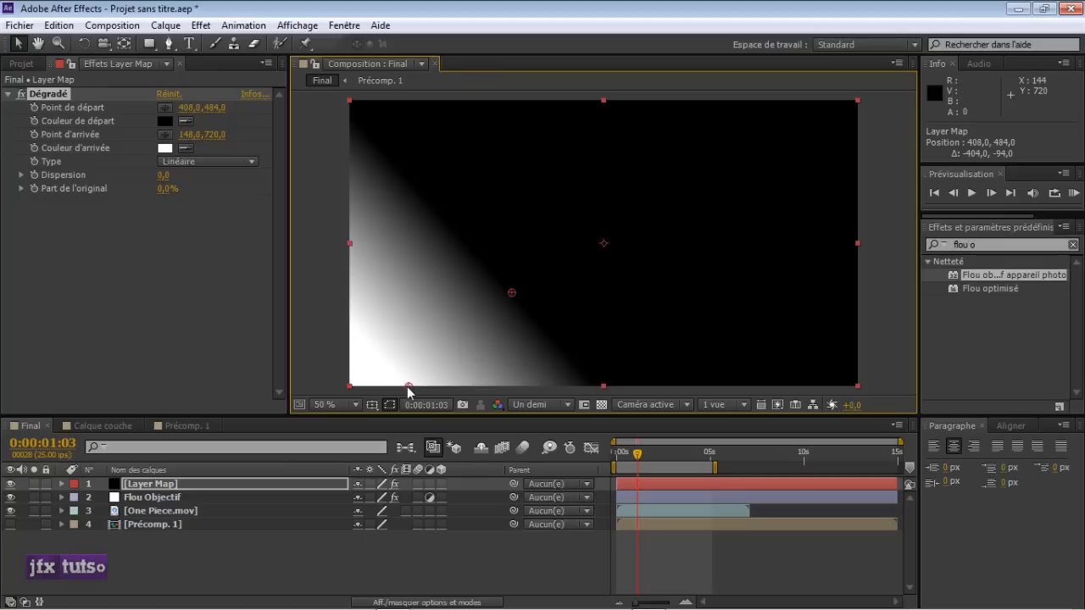
{"action": "left_click_drag", "start_coordinate": [408, 388], "coordinate": [458, 326]}
{"action": "left_click_drag", "start_coordinate": [512, 293], "coordinate": [460, 296]}
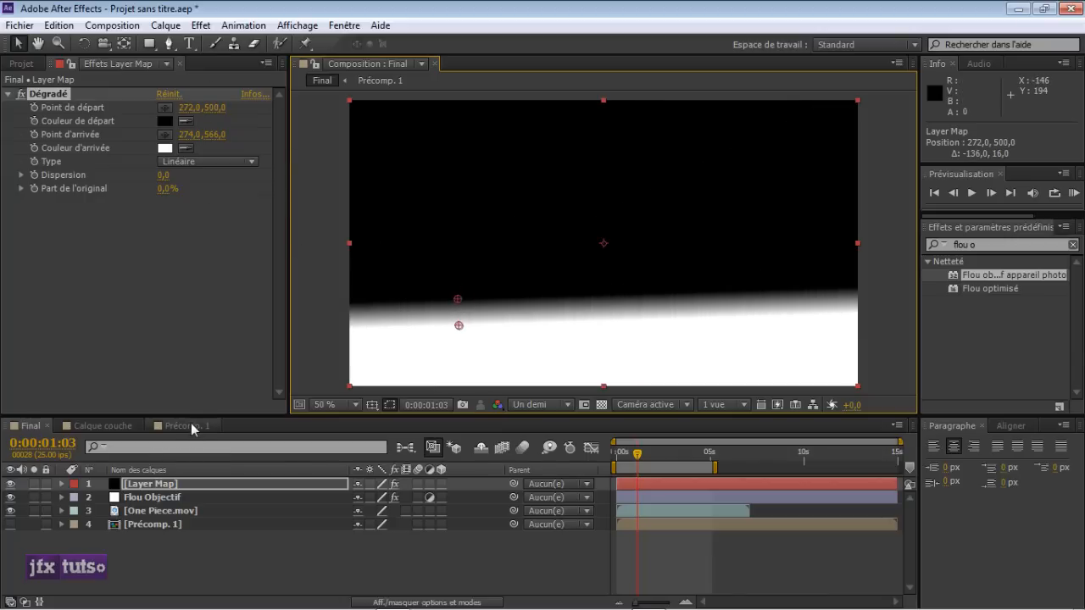
- Hide the Layer Map layer, keeping the Flou Objectif layer visible
{"action": "left_click", "coordinate": [151, 498]}
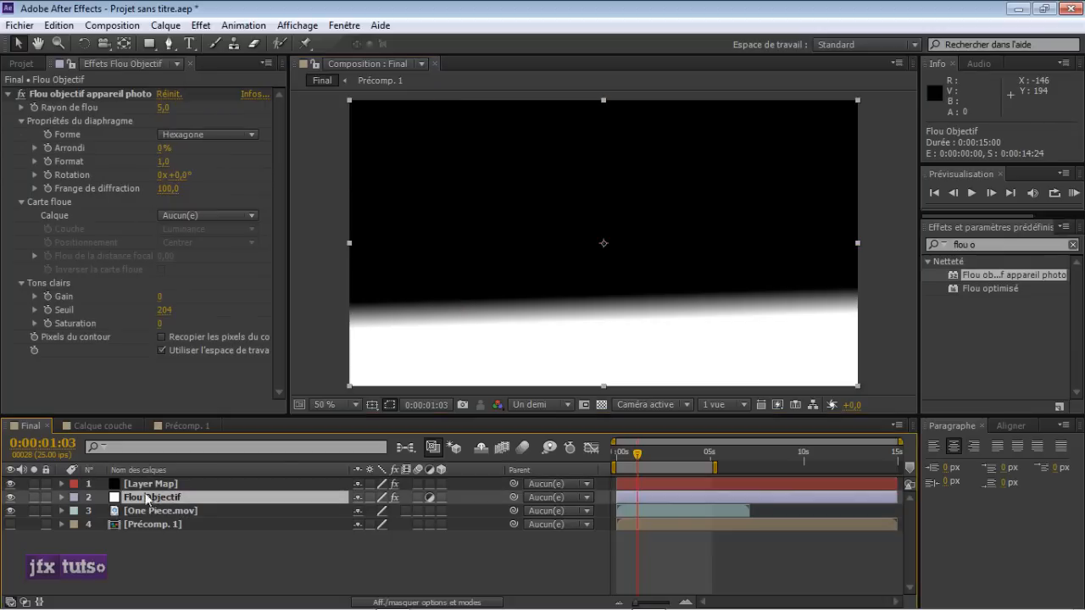
{"action": "left_click", "coordinate": [145, 485]}
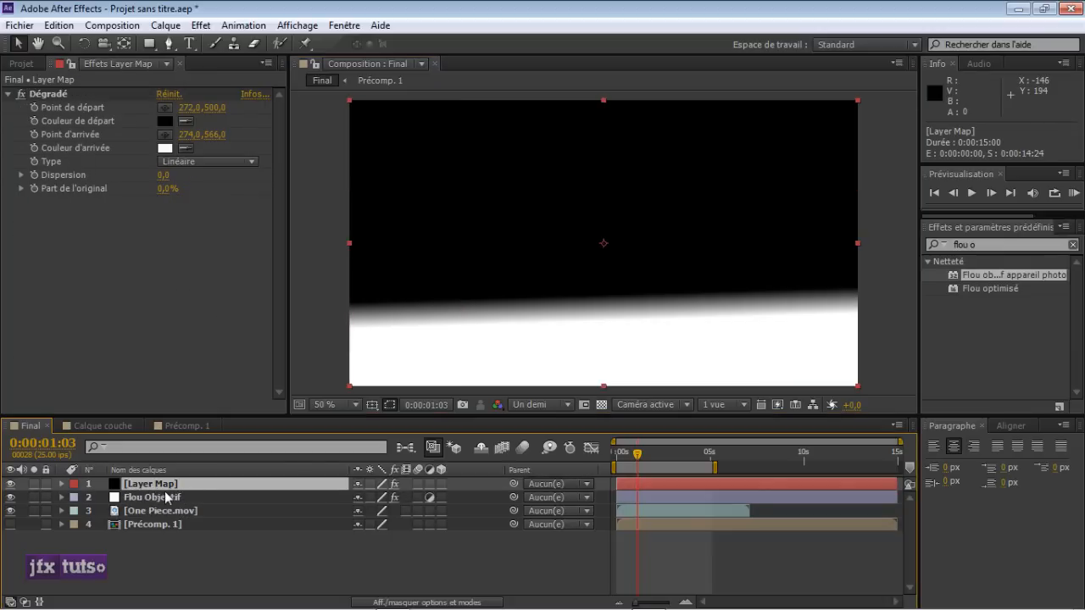
{"action": "left_click", "coordinate": [10, 485]}
{"action": "left_click", "coordinate": [10, 498]}
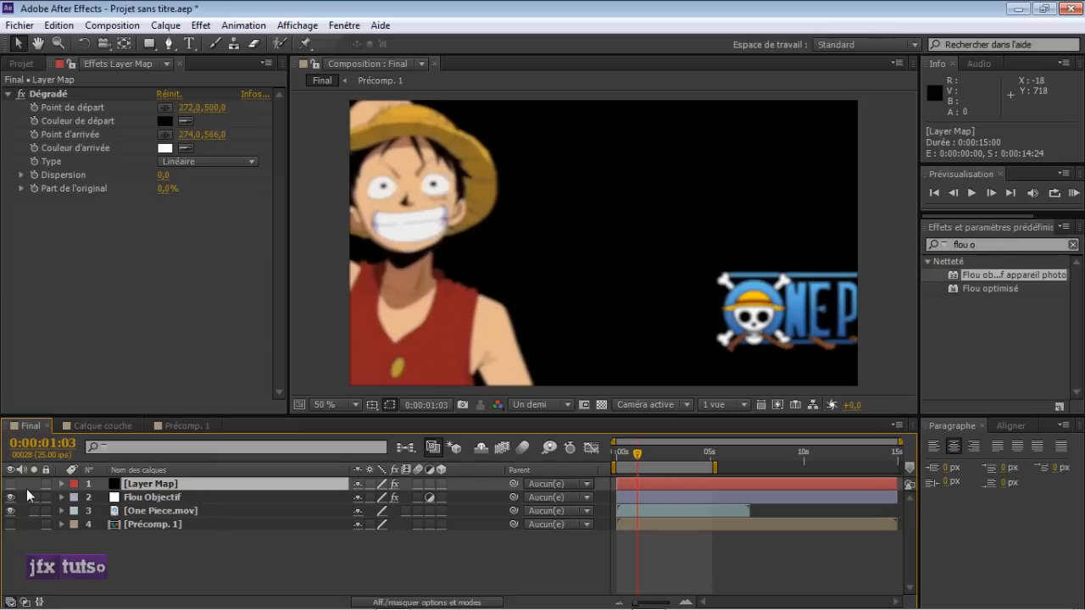
- Choose 1. Layer Map as the blur map layer of the Flou Objectif effect and move the current time to 0:00:00:03
{"action": "left_click", "coordinate": [140, 498]}
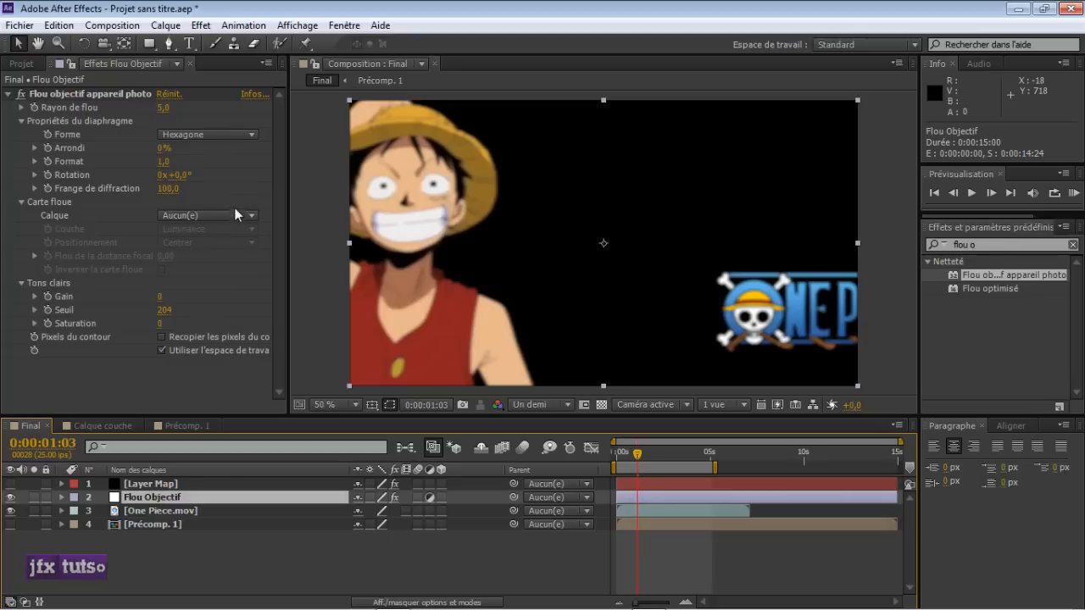
{"action": "left_click", "coordinate": [207, 217]}
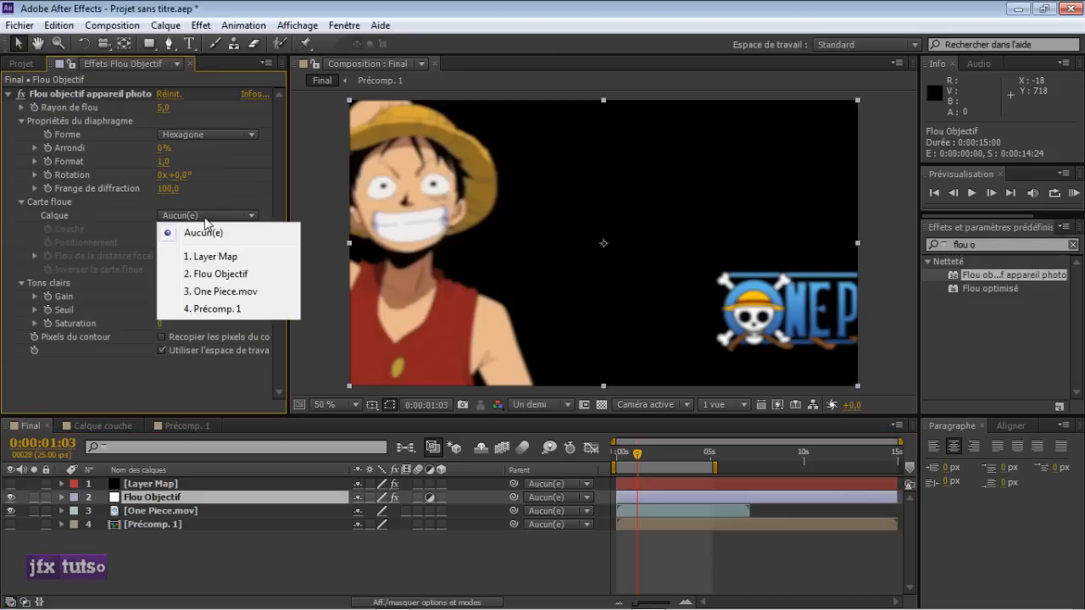
{"action": "left_click", "coordinate": [215, 256]}
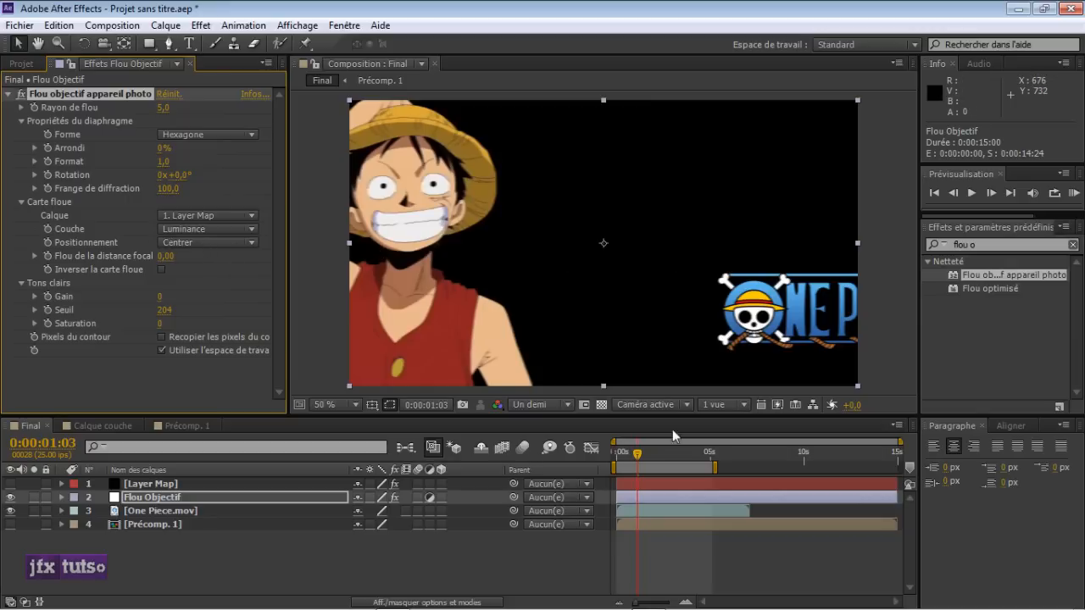
{"action": "mouse_move", "coordinate": [637, 454]}
{"action": "left_mouse_down"}
{"action": "mouse_move", "coordinate": [618, 453]}
{"action": "mouse_move", "coordinate": [661, 452]}
{"action": "mouse_move", "coordinate": [620, 454]}
{"action": "left_mouse_up"}
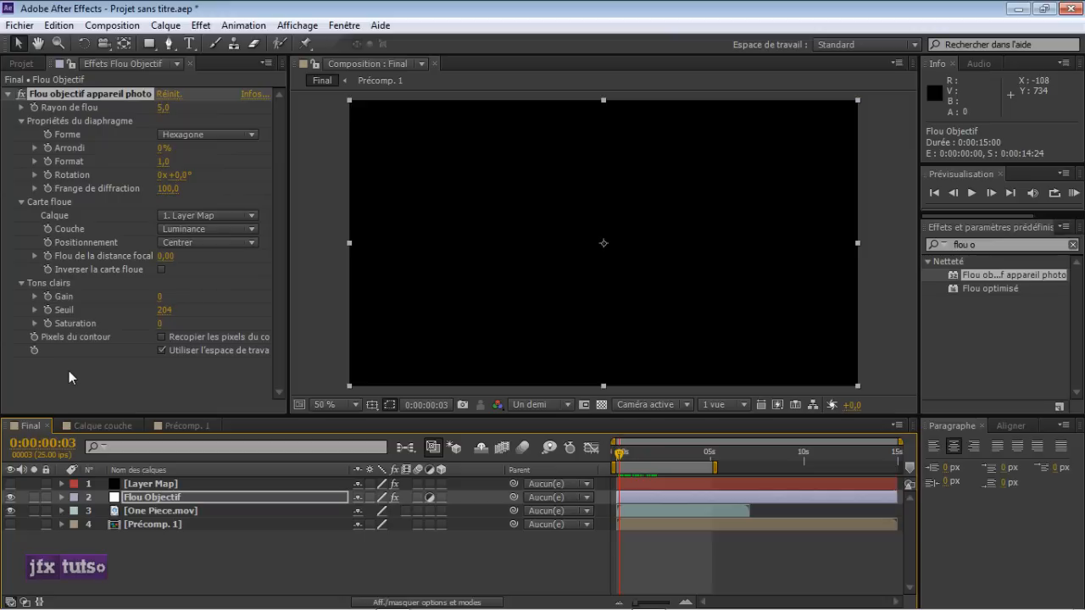
{"action": "left_click", "coordinate": [216, 551]}
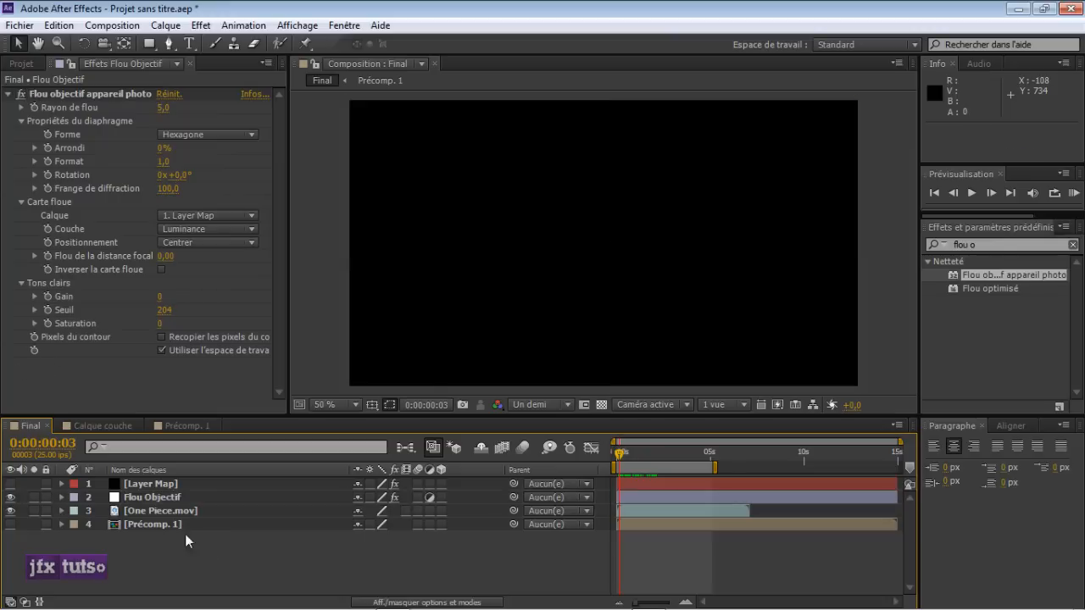
- Try precomposing the Layer Map layer under the name Layer Map, leaving all attributes in Final
{"action": "left_click", "coordinate": [172, 487]}
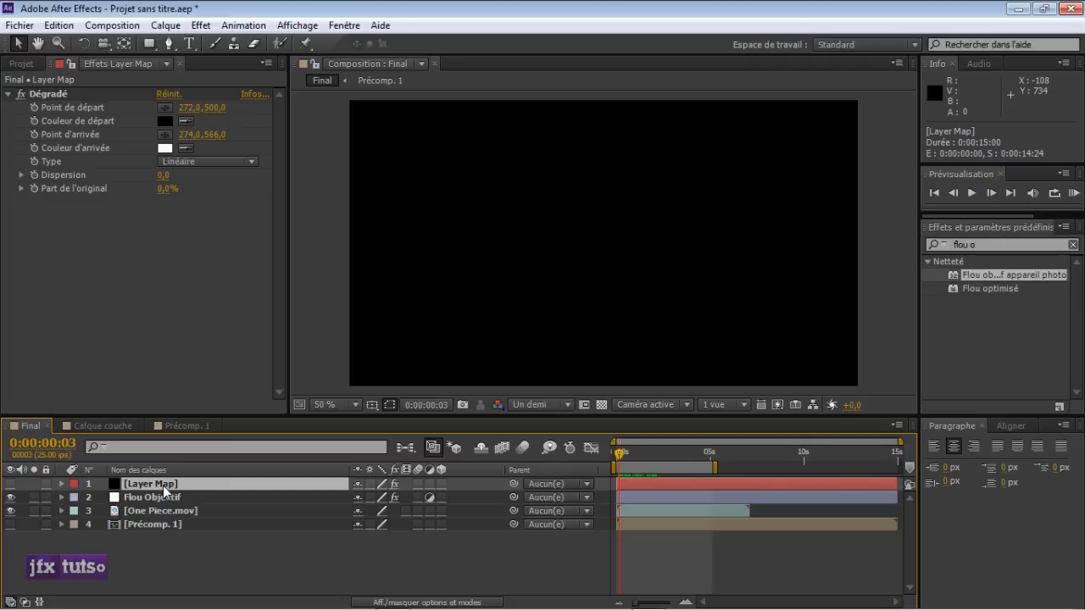
{"action": "key", "text": "ctrl+shift+c"}
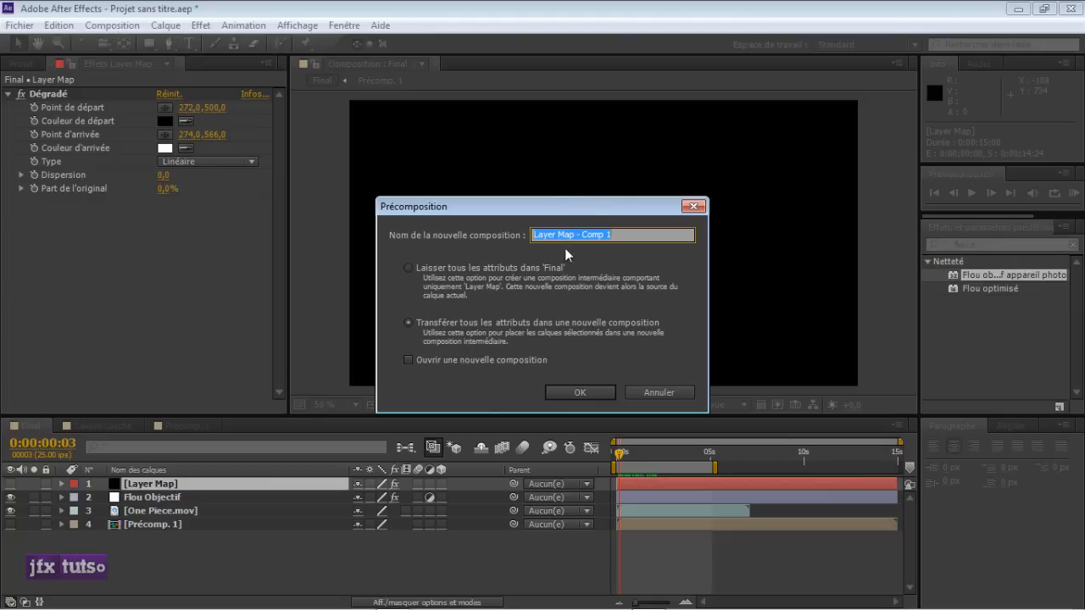
{"action": "left_click_drag", "start_coordinate": [623, 239], "coordinate": [578, 240]}
{"action": "left_click", "coordinate": [451, 267]}
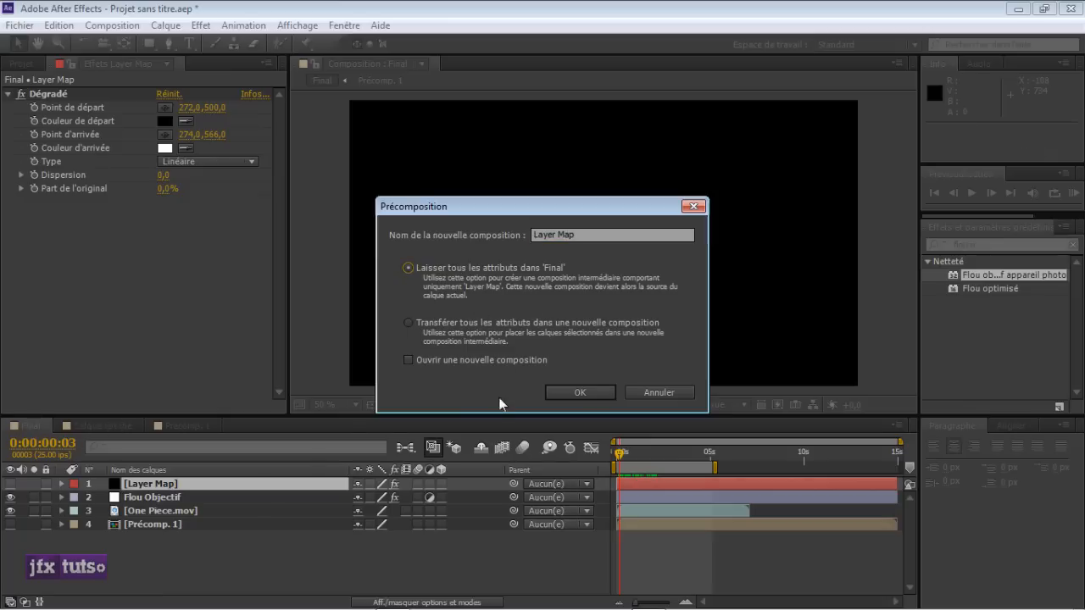
{"action": "left_click", "coordinate": [597, 395]}
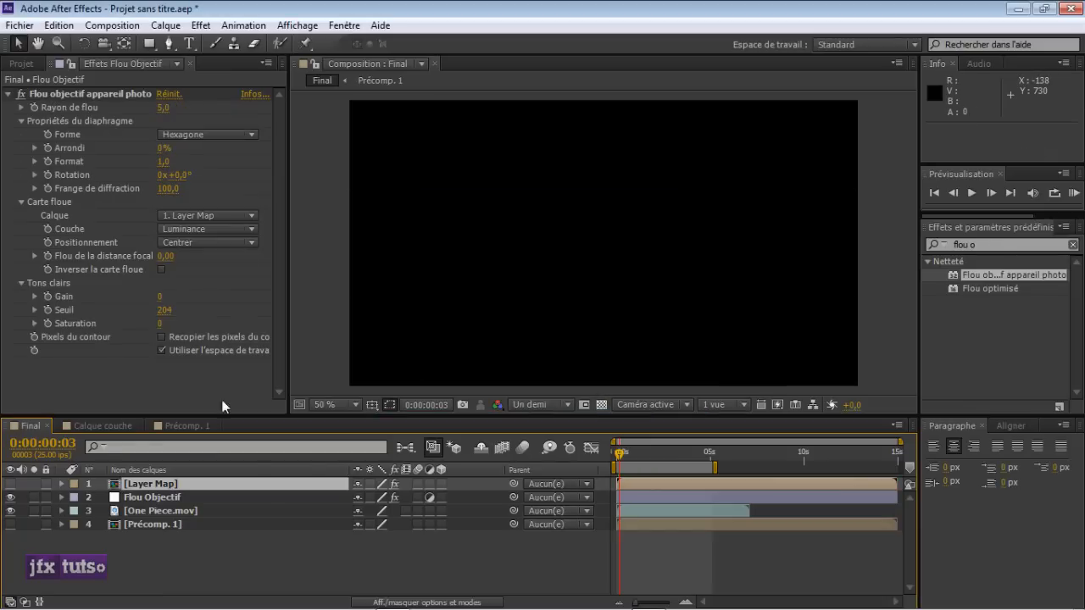
- Compare the effects on the Layer Map layer in Final with those inside the Layer Map composition
{"action": "left_click", "coordinate": [130, 495]}
{"action": "left_click", "coordinate": [136, 484]}
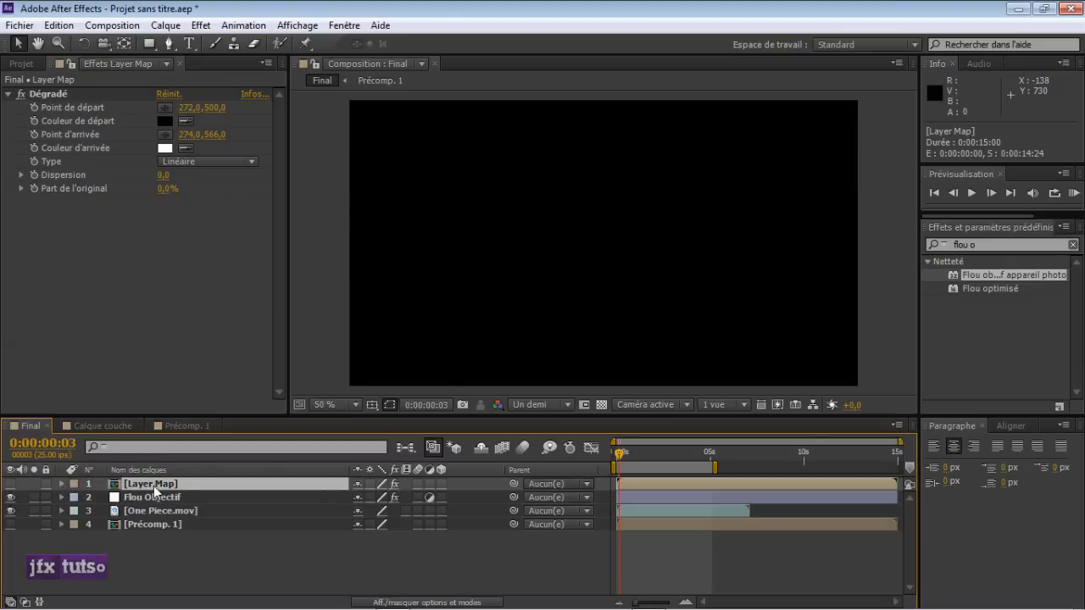
{"action": "left_click", "coordinate": [61, 94]}
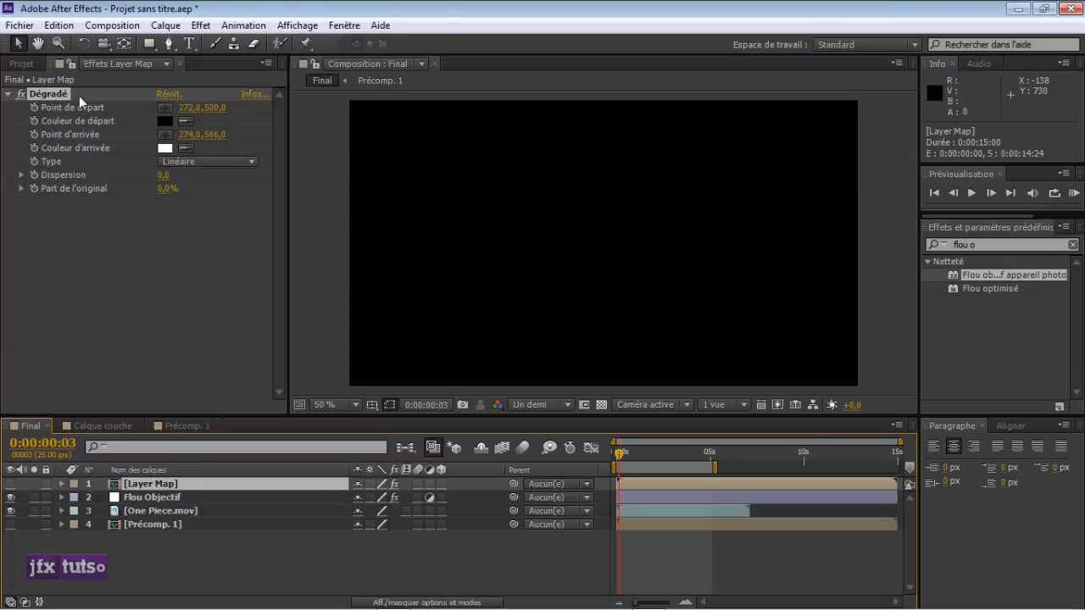
{"action": "double_click", "coordinate": [161, 483]}
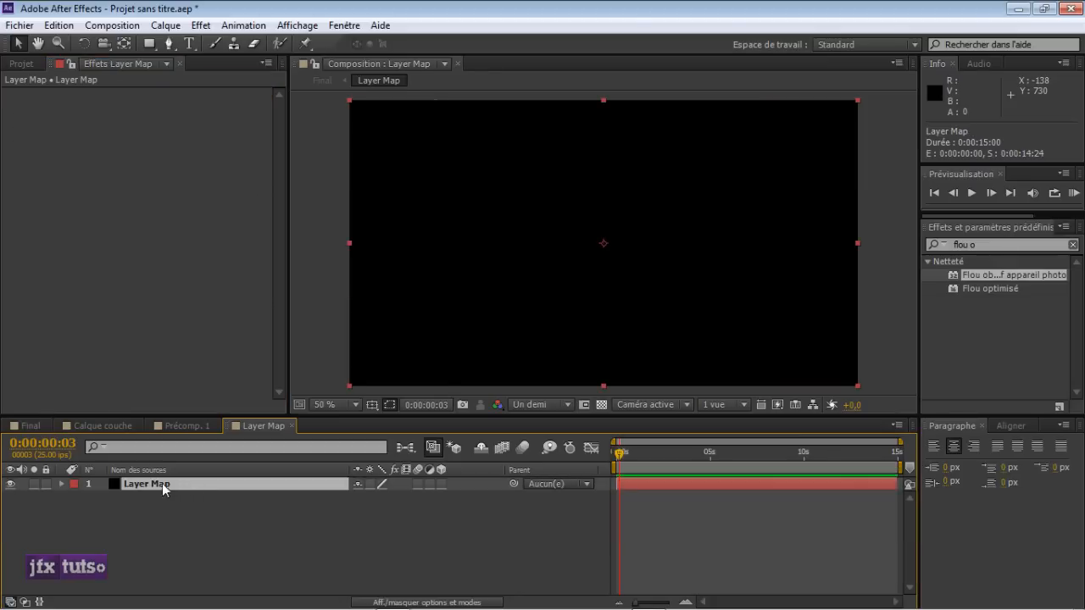
{"action": "left_click", "coordinate": [30, 425]}
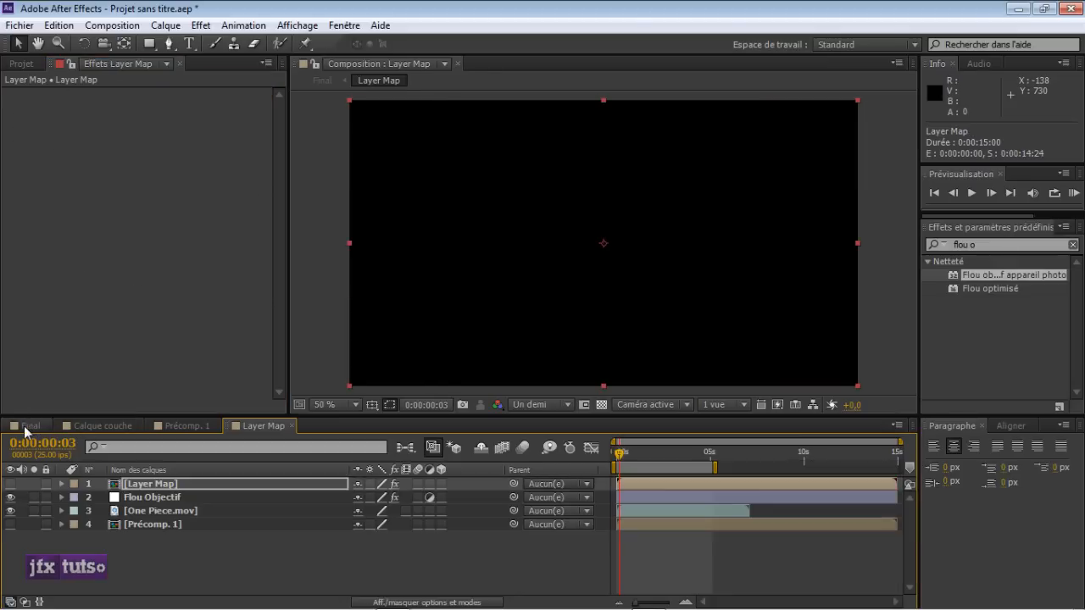
- Preview the Flou Objectif effect at 0:00:01:03 and undo the Layer Map precomposition
{"action": "left_click", "coordinate": [155, 496]}
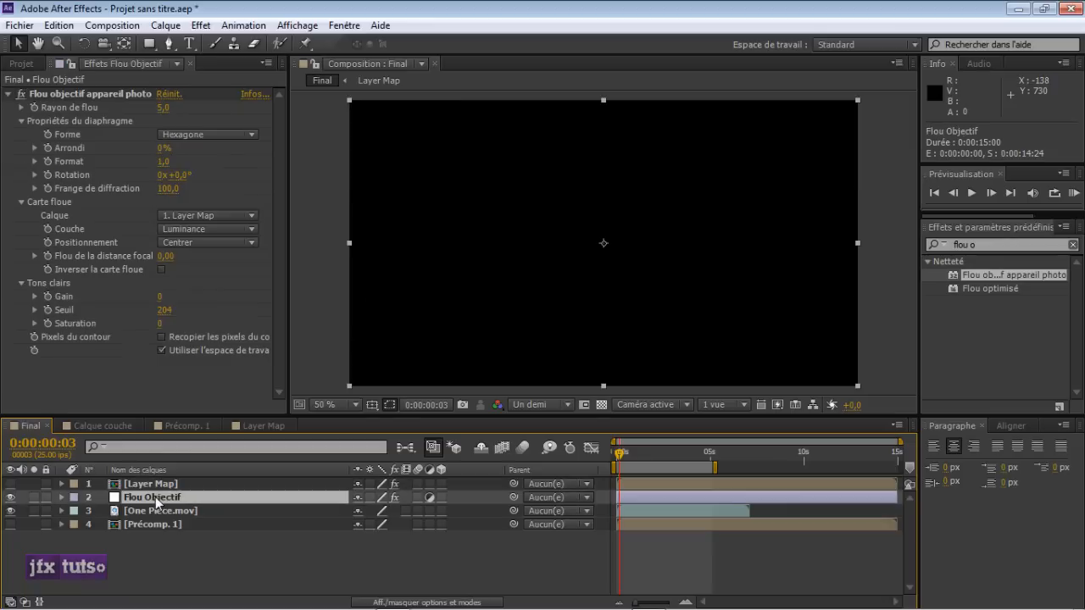
{"action": "left_click_drag", "start_coordinate": [633, 456], "coordinate": [635, 460]}
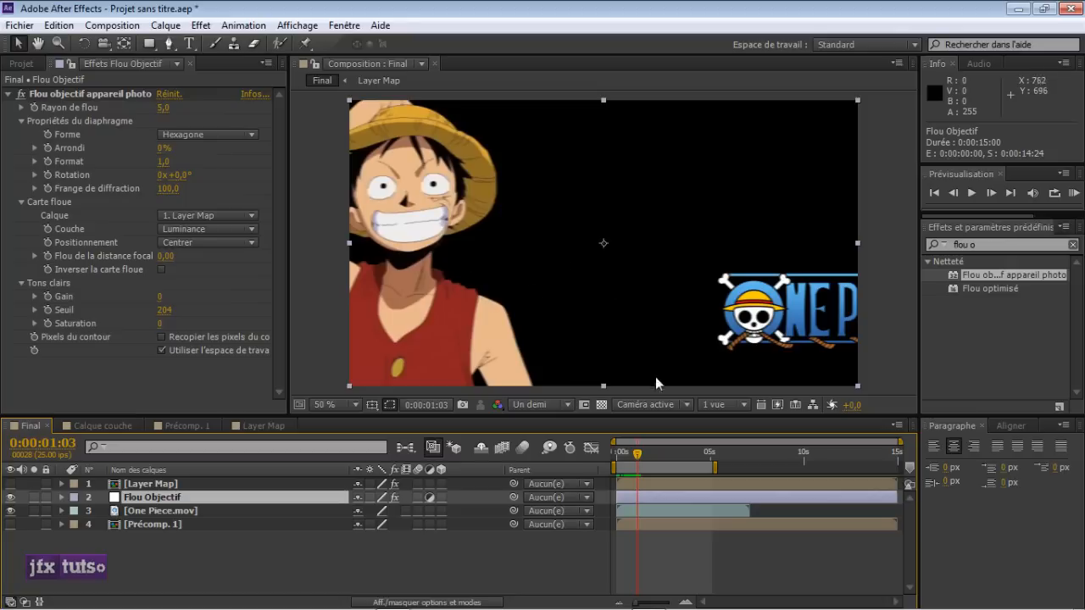
{"action": "left_click", "coordinate": [176, 588]}
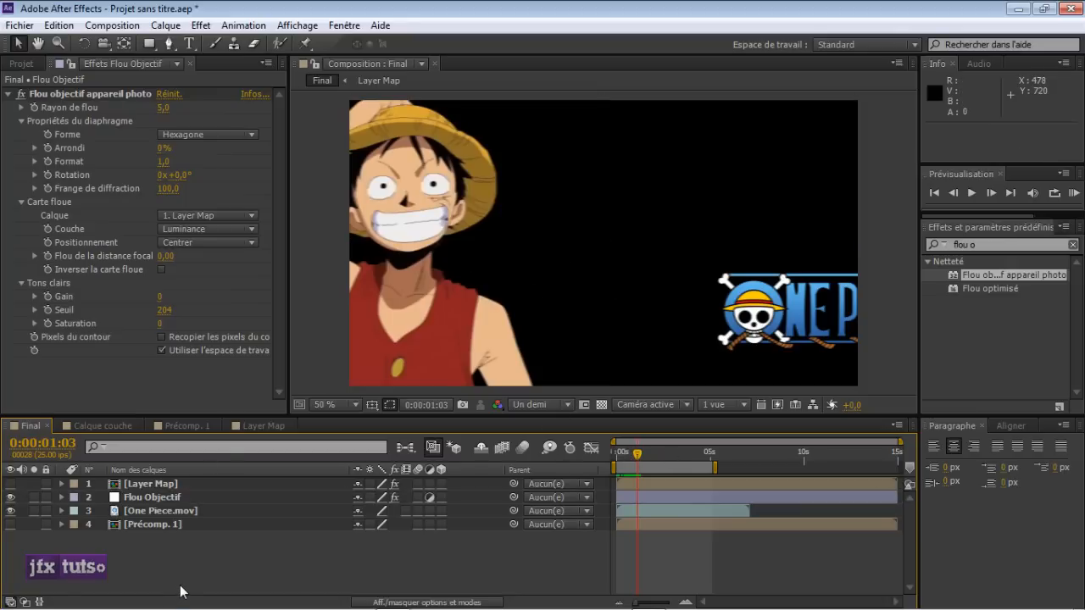
{"action": "key", "text": "ctrl+z"}
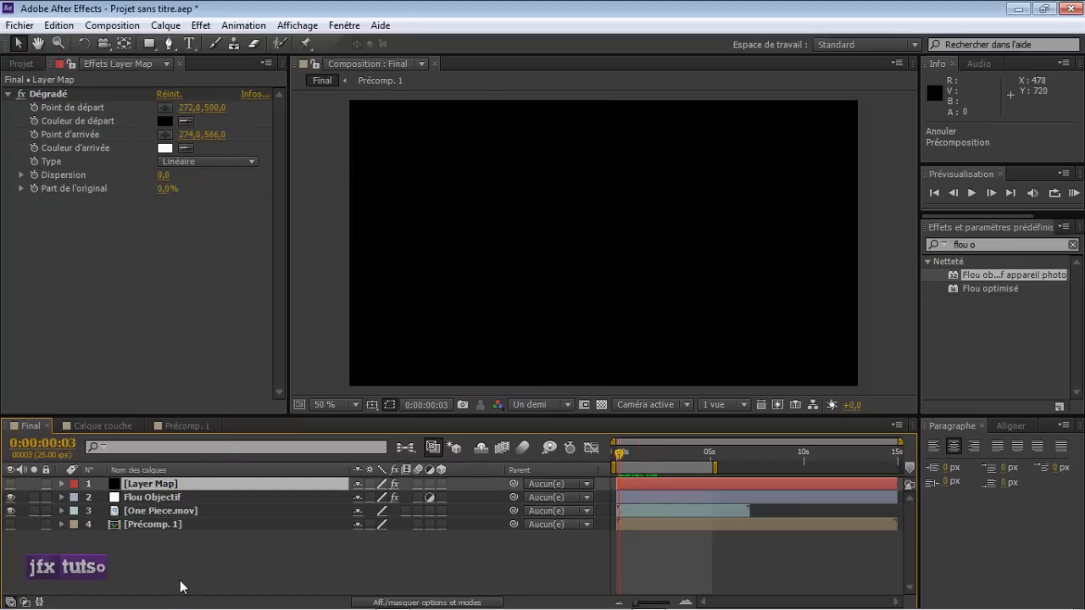
- Show the Layer Map layer and precompose it as Layer Map, transferring all attributes into the new composition
{"action": "left_click", "coordinate": [10, 484]}
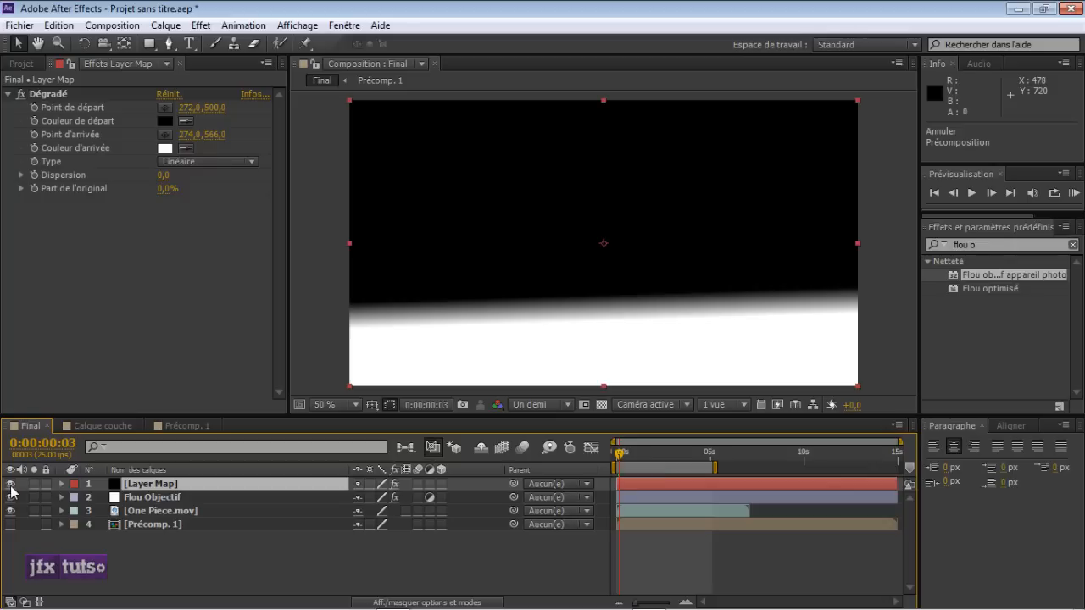
{"action": "key", "text": "ctrl+shift+c"}
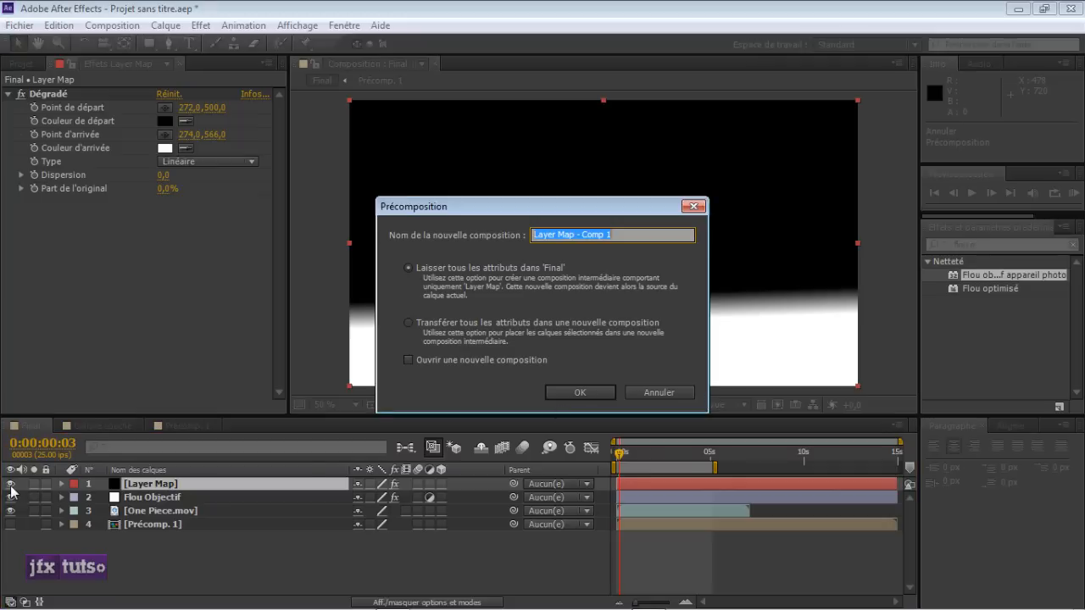
{"action": "left_click", "coordinate": [469, 325]}
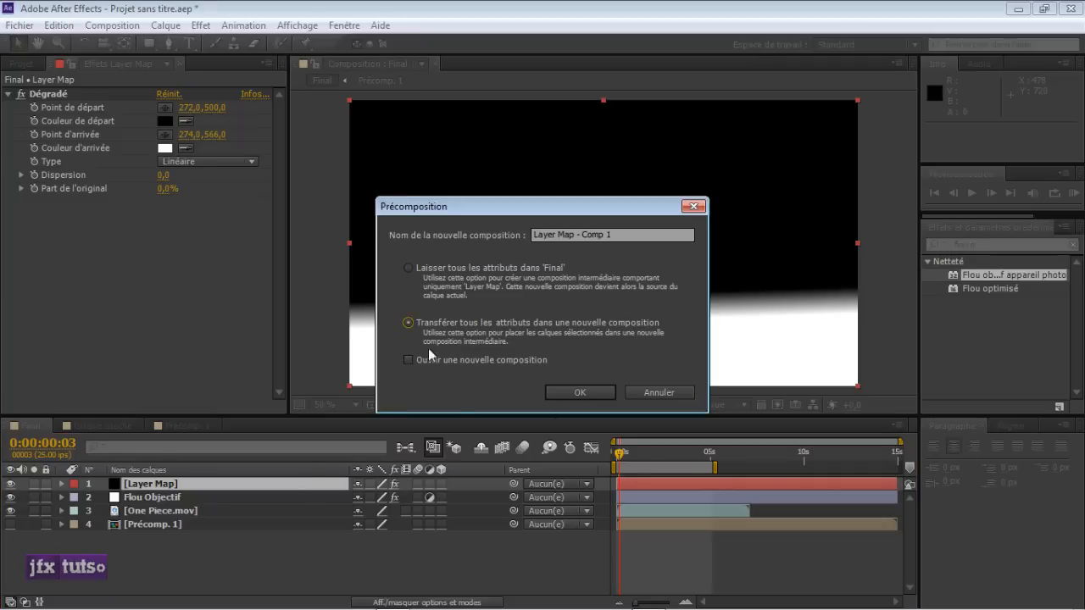
{"action": "left_click_drag", "start_coordinate": [647, 237], "coordinate": [573, 244]}
{"action": "key", "text": "BackSpace"}
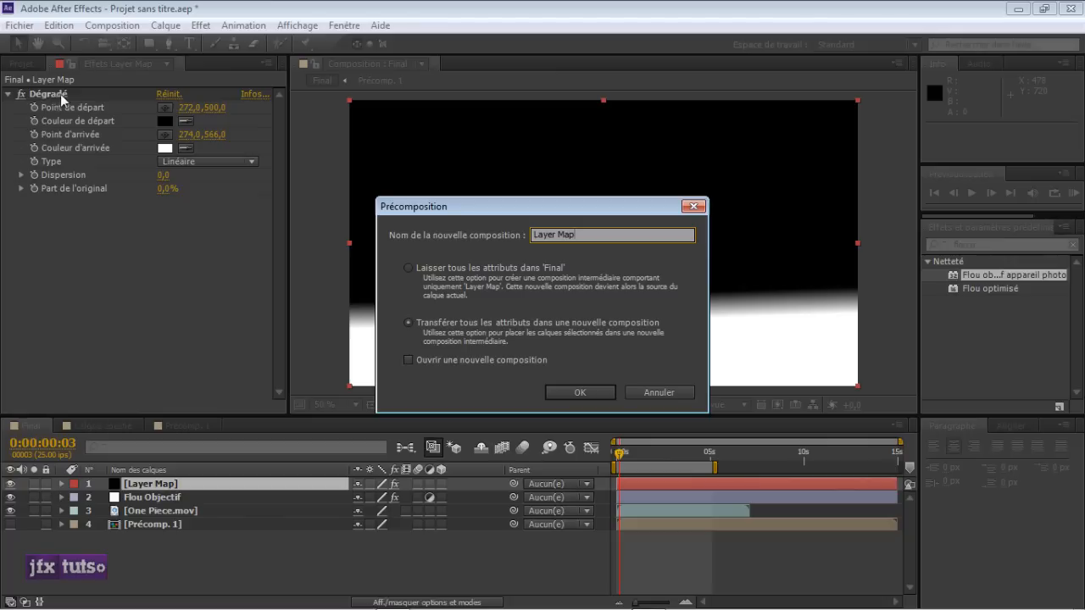
{"action": "left_click", "coordinate": [580, 392]}
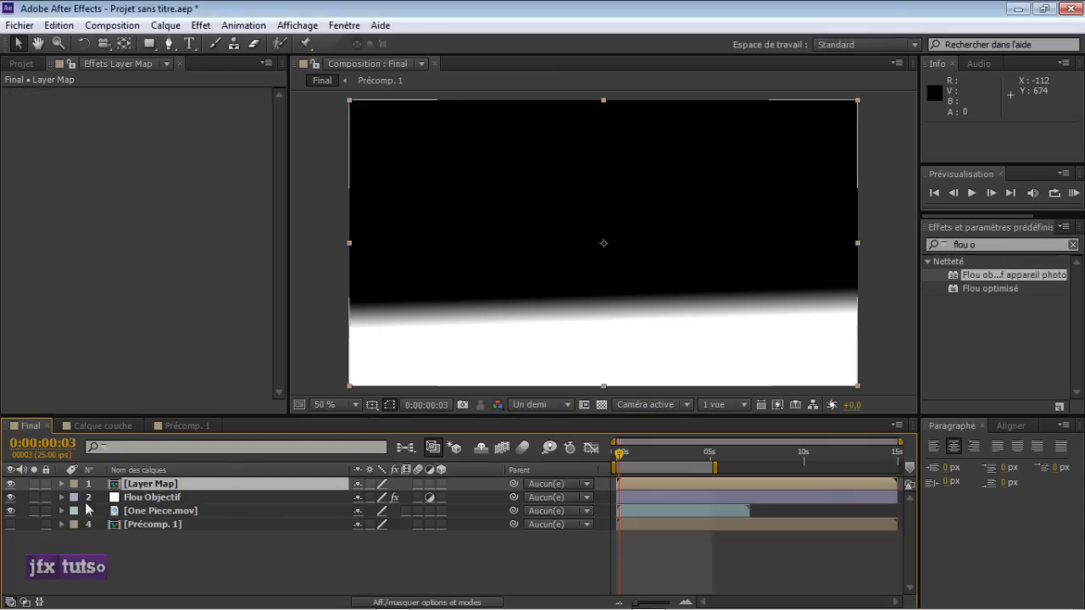
- Inspect the gradient inside the Layer Map composition, return to Final and hide the Layer Map layer
{"action": "double_click", "coordinate": [149, 484]}
{"action": "left_click", "coordinate": [154, 480]}
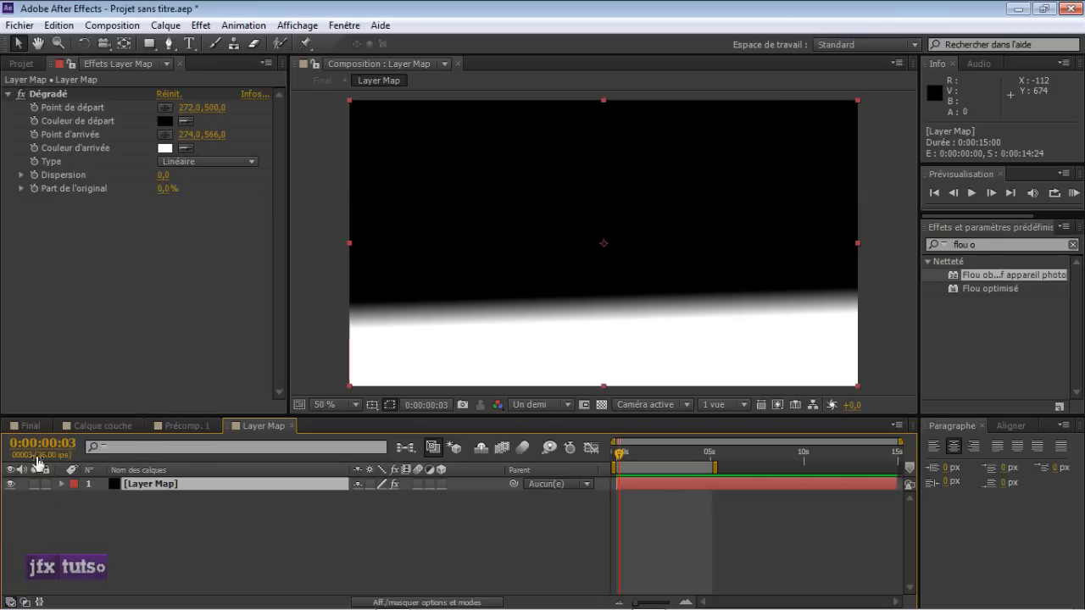
{"action": "left_click", "coordinate": [31, 425]}
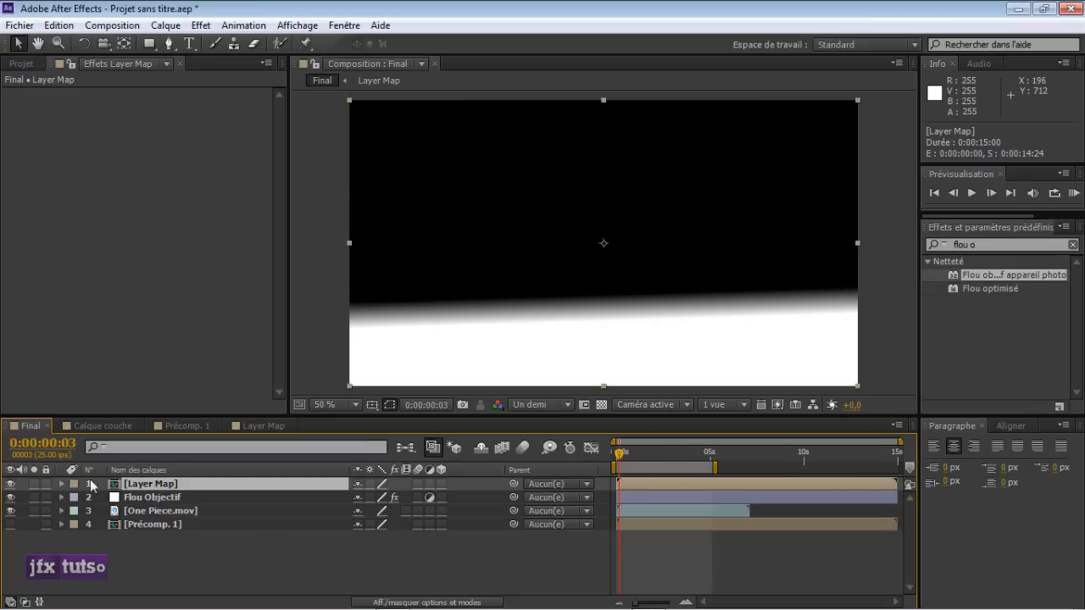
{"action": "left_click", "coordinate": [11, 483]}
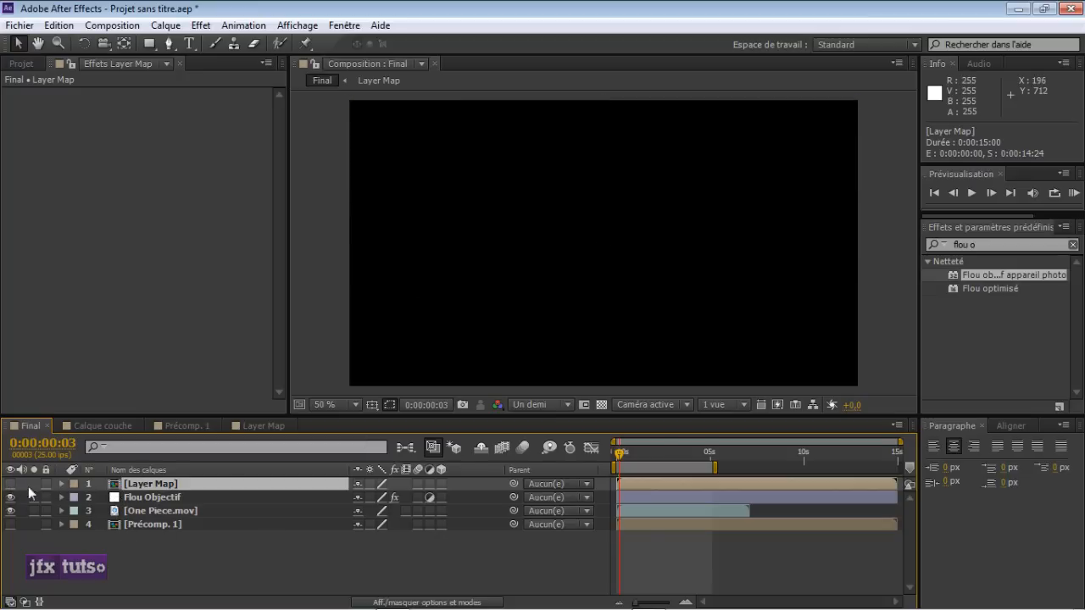
- Check that Flou Objectif uses 1. Layer Map as its blur map and move the current time to 0:00:01:07
{"action": "left_click", "coordinate": [146, 496]}
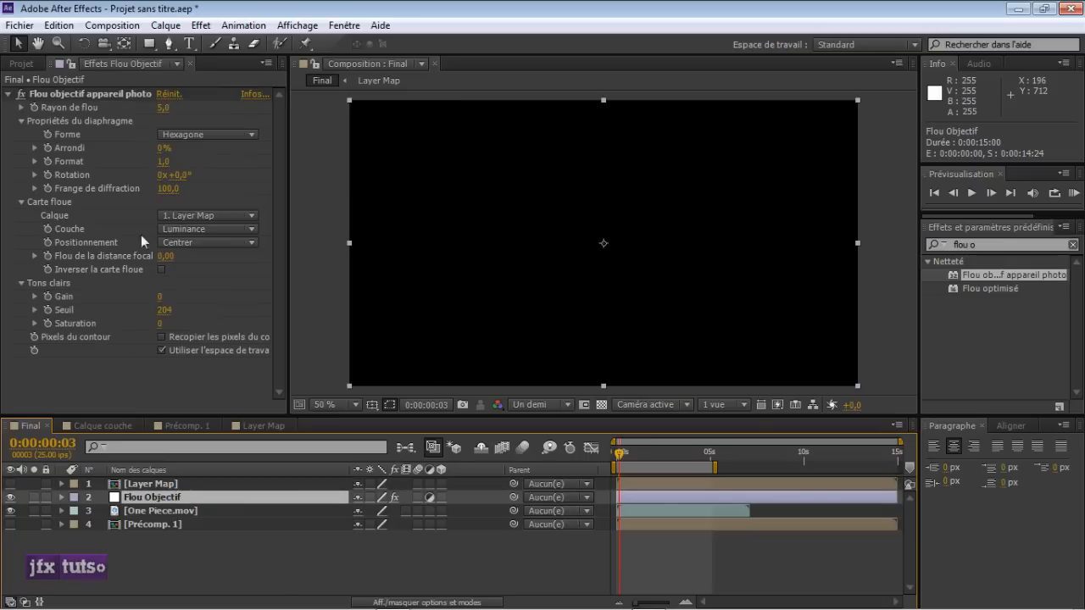
{"action": "left_click", "coordinate": [203, 215]}
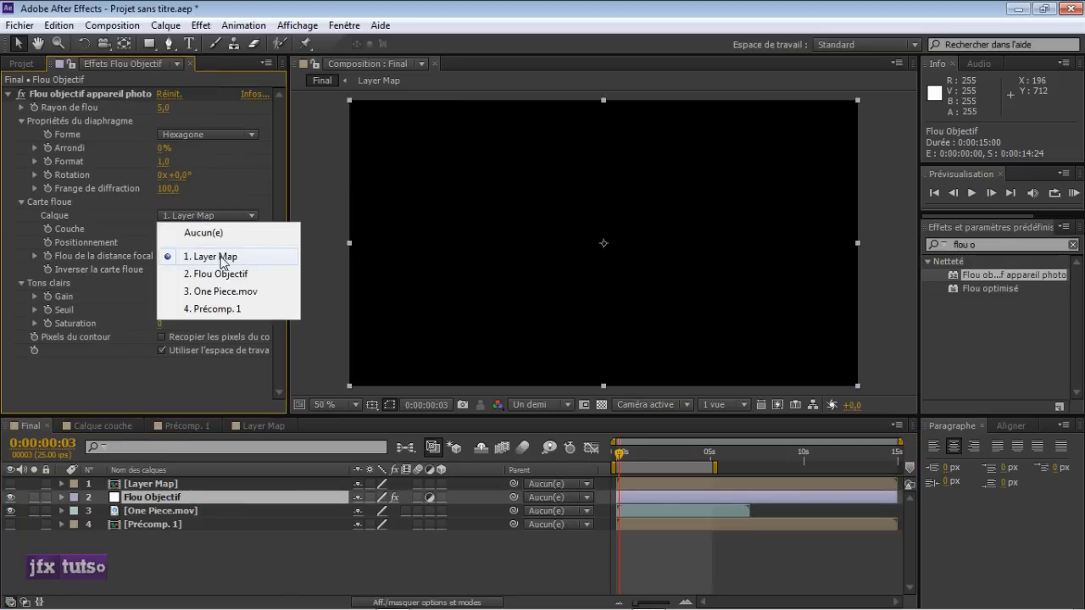
{"action": "left_click", "coordinate": [143, 515]}
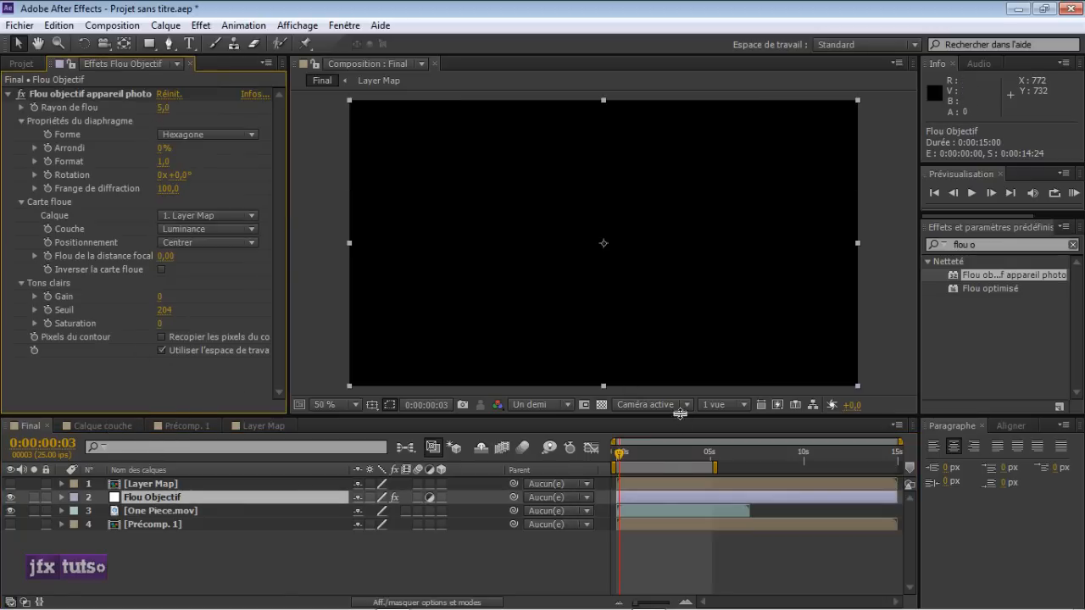
{"action": "left_click", "coordinate": [640, 454]}
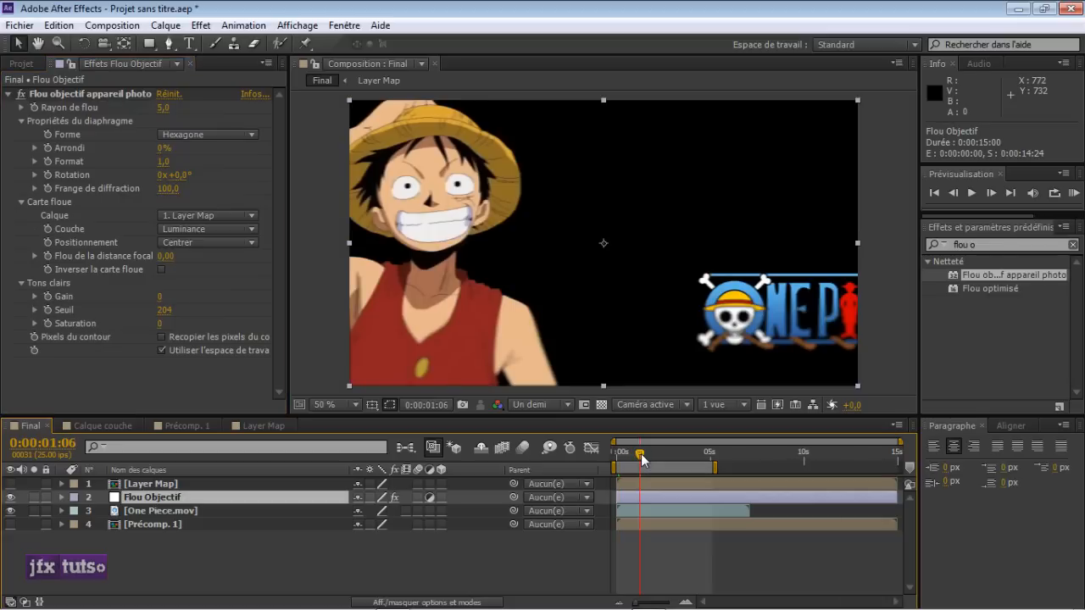
{"action": "left_click", "coordinate": [643, 456]}
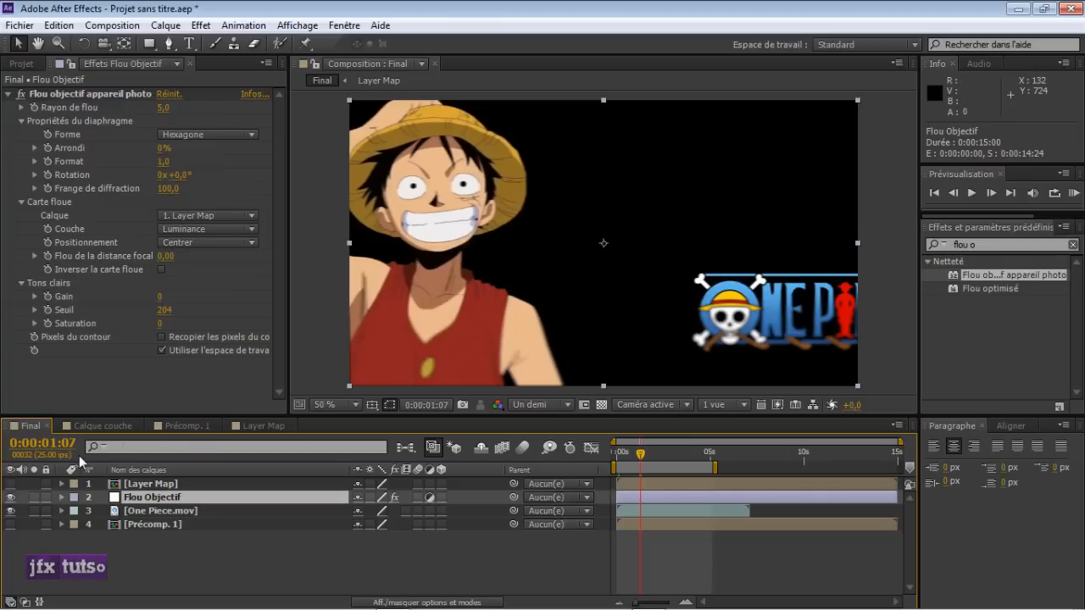
- After reviewing the Layer Map gradient, set the Flou Objectif blur radius to 9 and the preview resolution to Intégrale
{"action": "left_click", "coordinate": [238, 428]}
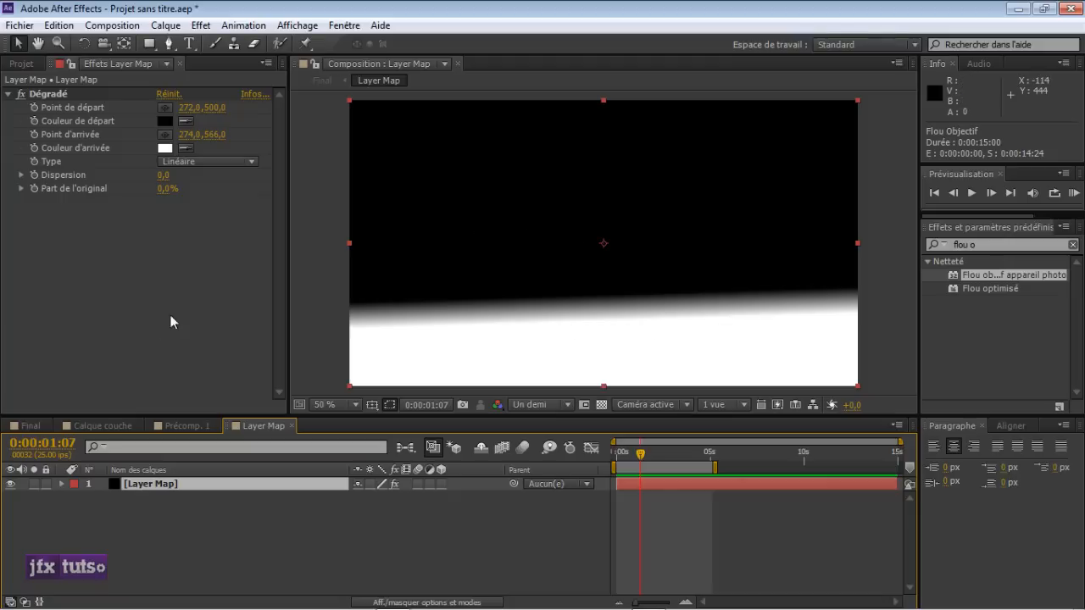
{"action": "left_click", "coordinate": [31, 426]}
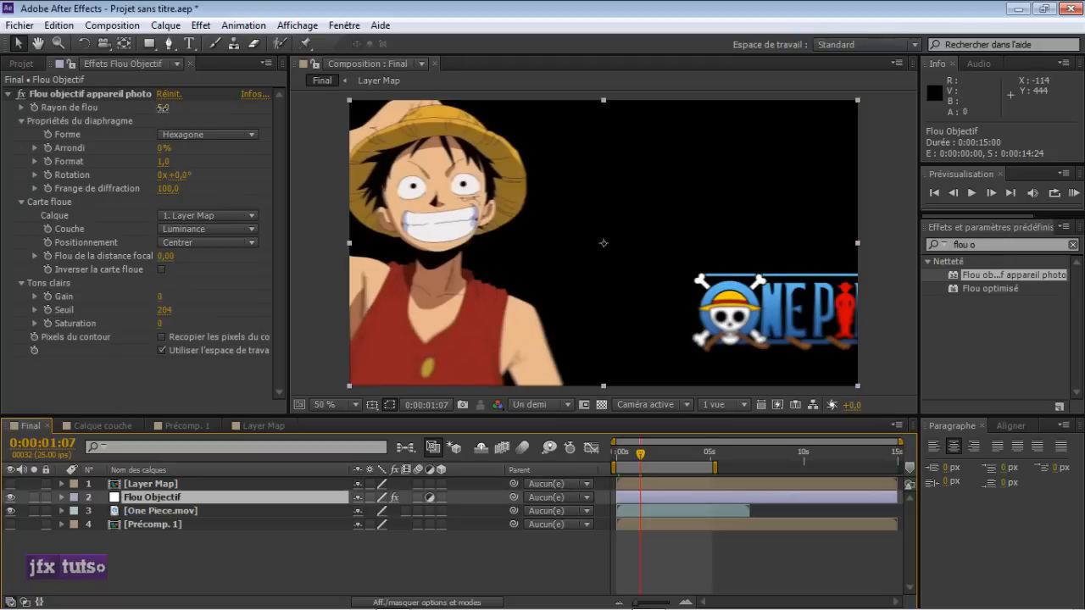
{"action": "left_click_drag", "start_coordinate": [161, 108], "coordinate": [168, 119]}
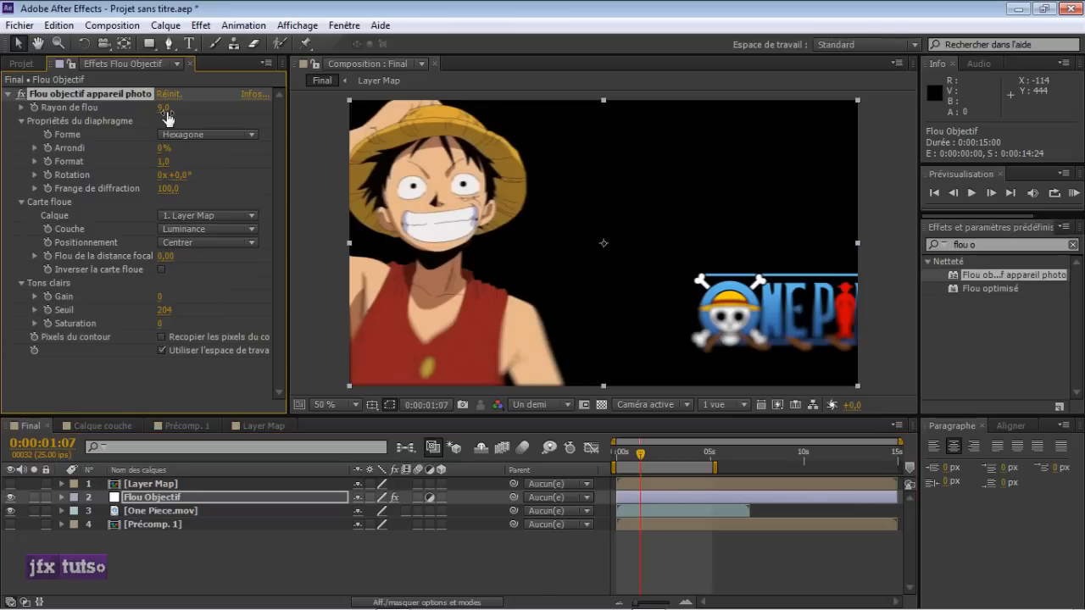
{"action": "left_click", "coordinate": [557, 404]}
{"action": "left_click", "coordinate": [559, 447]}
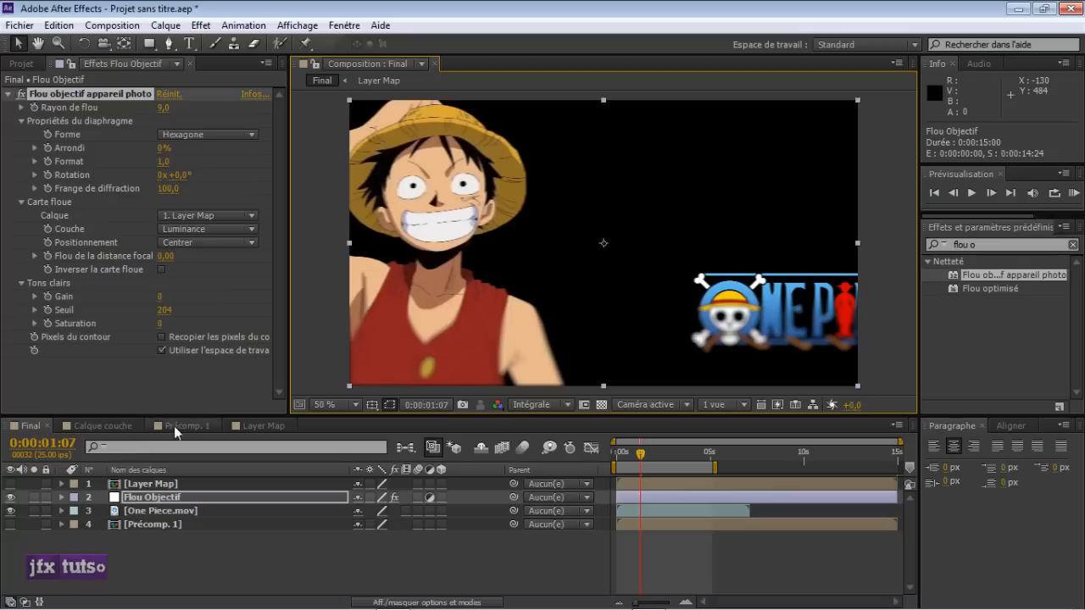
- In the Layer Map composition, move the gradient's start point to about 280, 34 and end point to about 280, 60, and return to Final
{"action": "left_click", "coordinate": [257, 426]}
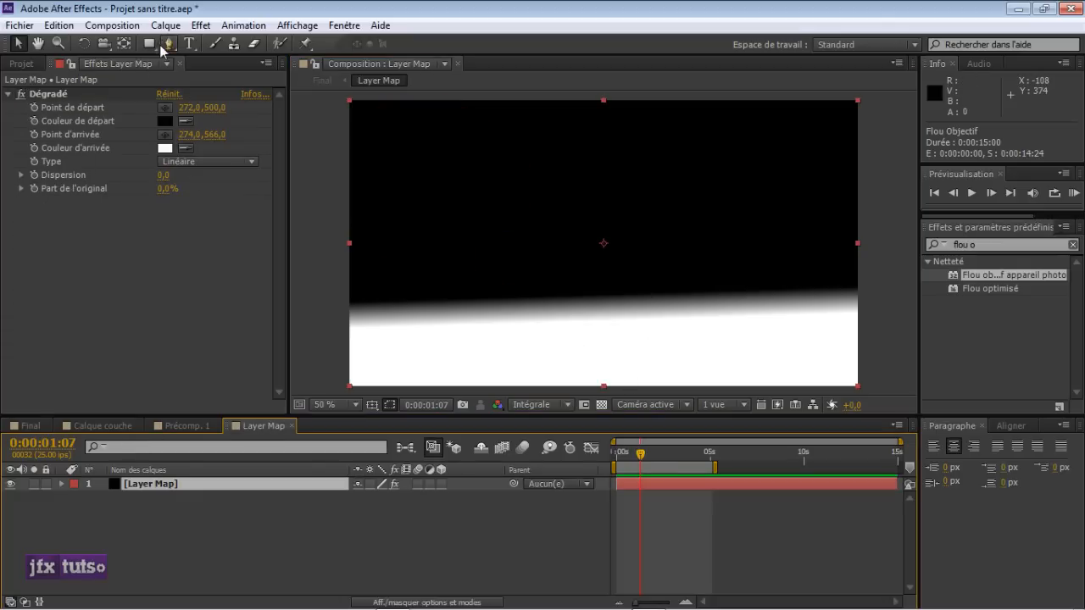
{"action": "left_click", "coordinate": [116, 93]}
{"action": "left_click_drag", "start_coordinate": [459, 312], "coordinate": [463, 112]}
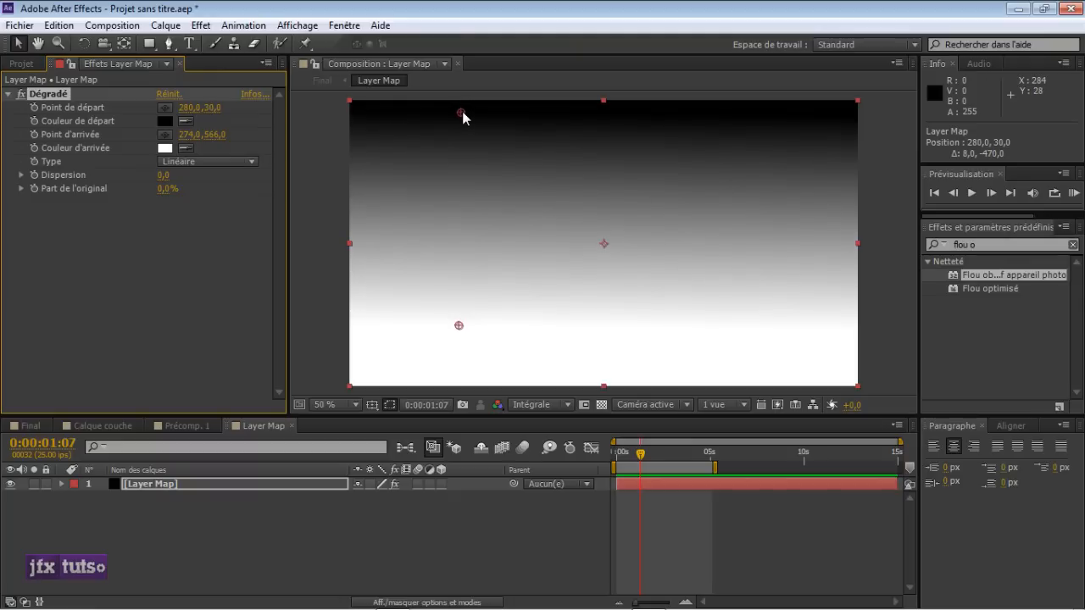
{"action": "left_click_drag", "start_coordinate": [463, 117], "coordinate": [463, 119]}
{"action": "left_click_drag", "start_coordinate": [458, 326], "coordinate": [461, 125]}
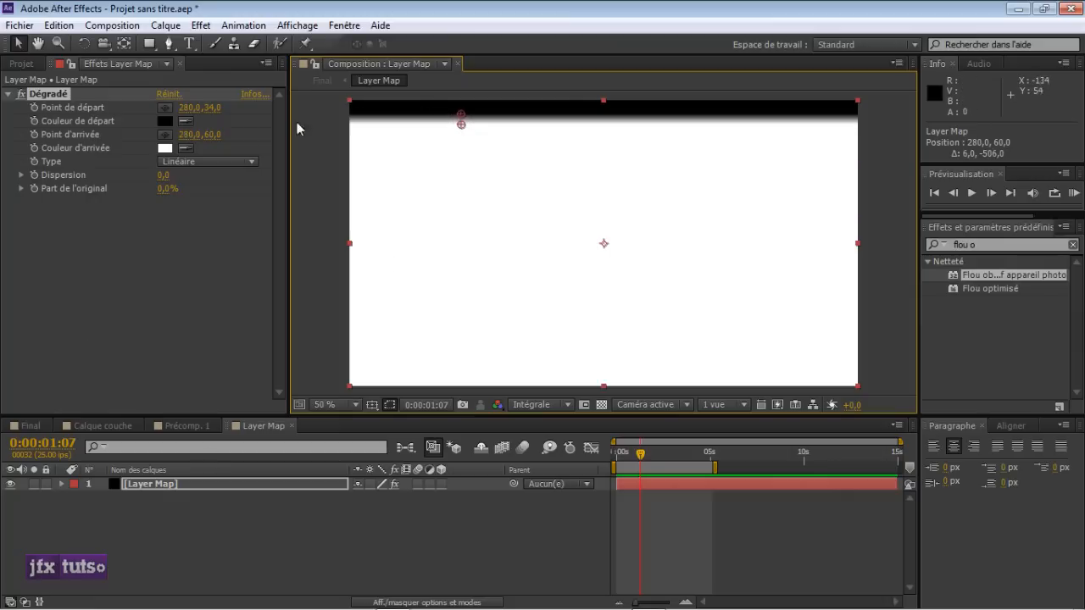
{"action": "left_click", "coordinate": [28, 426]}
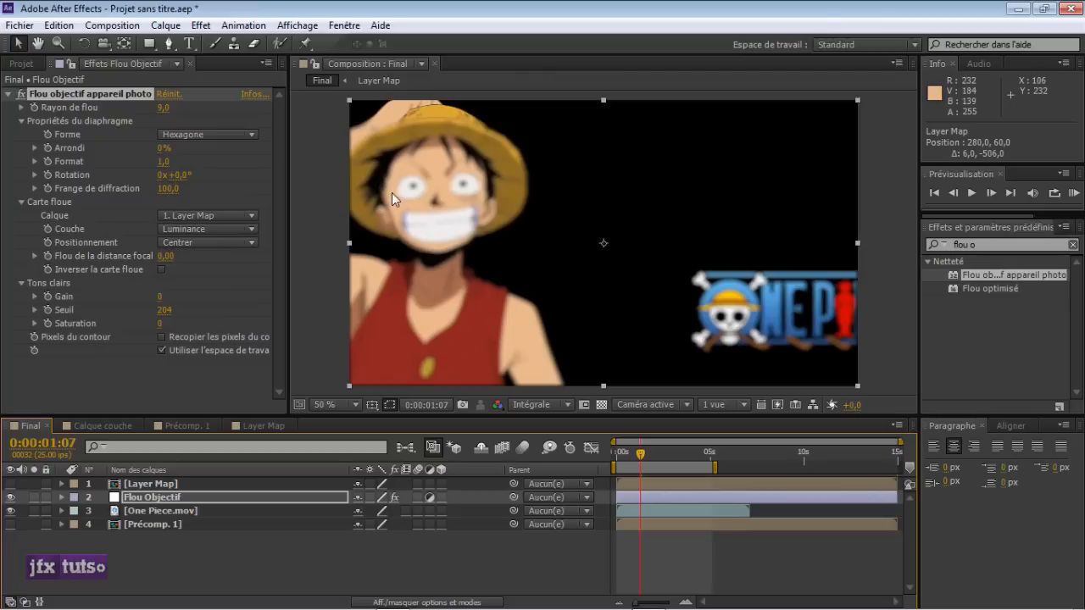
{"action": "left_click", "coordinate": [396, 543]}
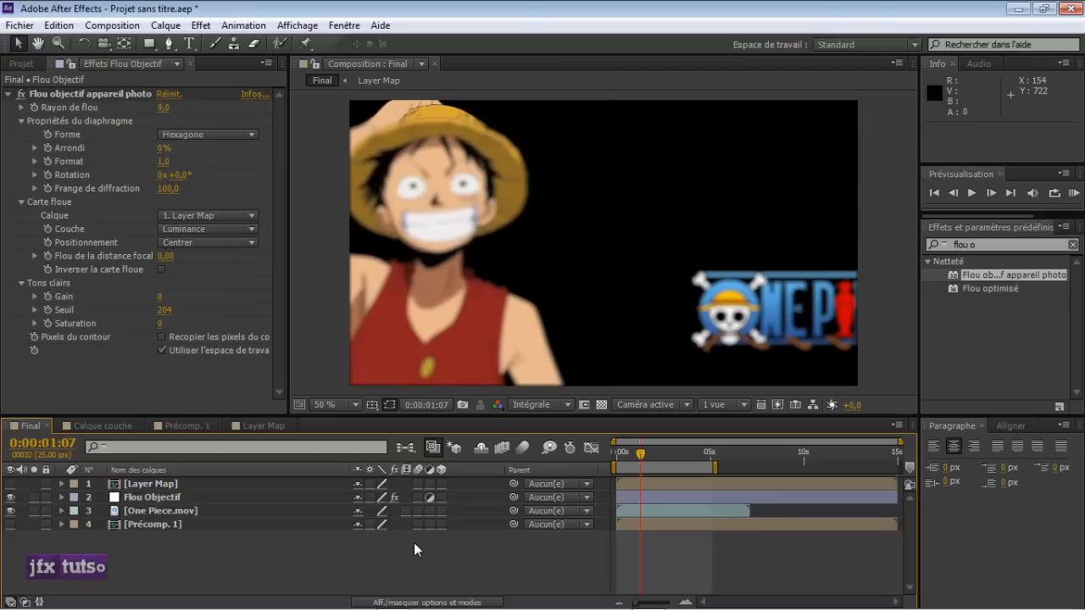